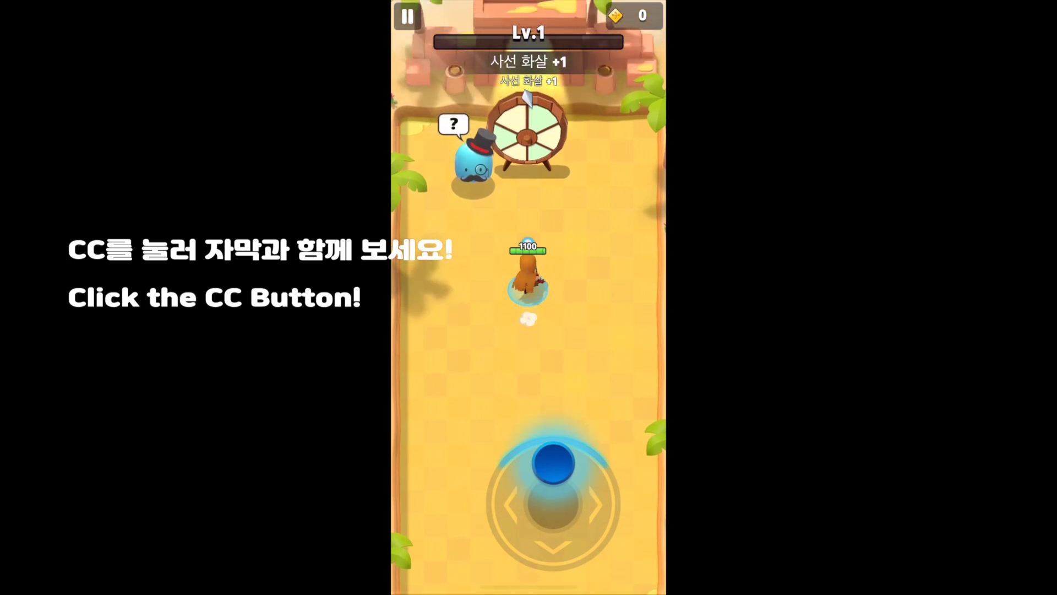
Spin Archero's prize wheel twice to see which skill reward lands under the needle
click(528, 438)
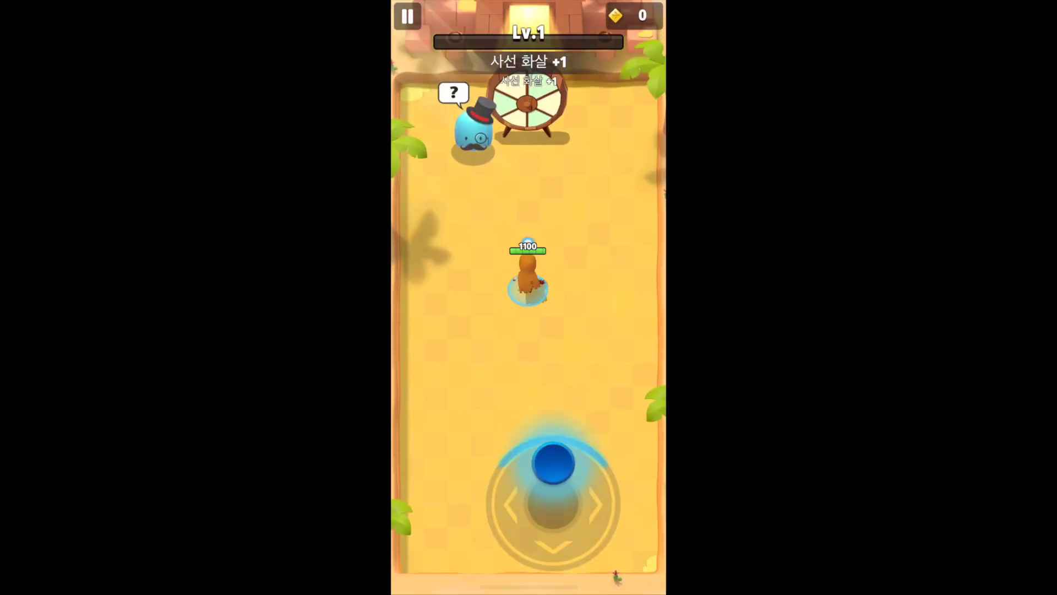
click(528, 441)
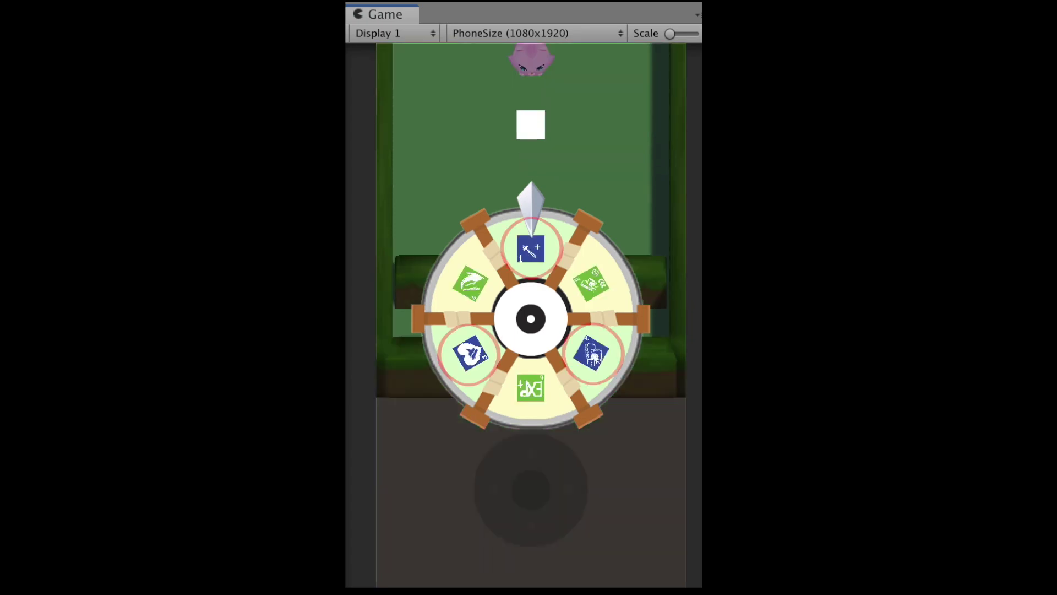
Shuffle the skill icons, drag the plate clockwise, then select the sword skill under the needle
click(556, 256)
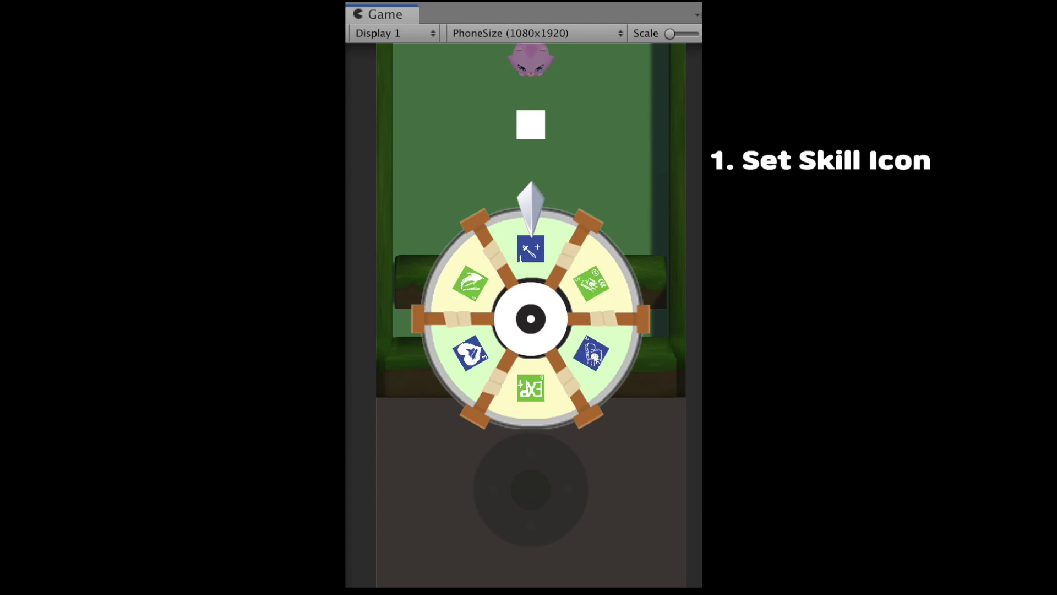
drag(590, 248, 608, 334)
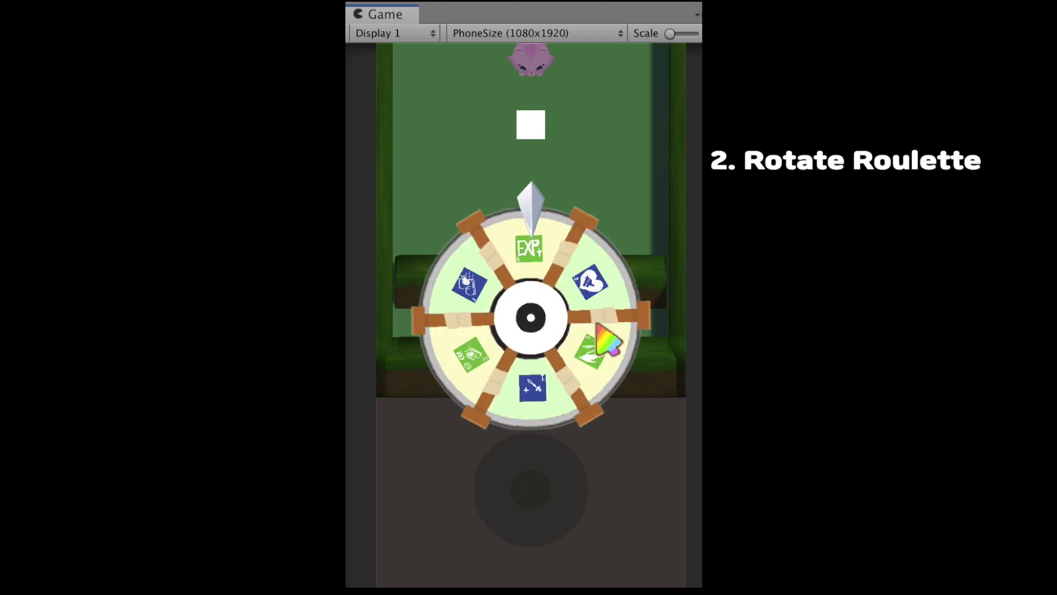
click(568, 271)
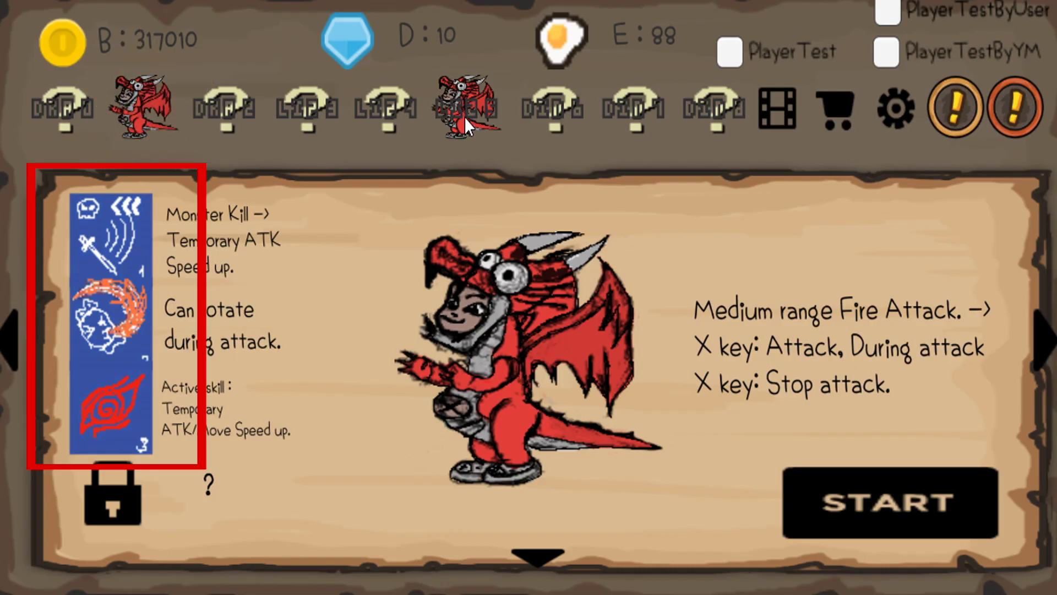
View the sixth character's skills, then start creating a new folder inside Sprites
click(464, 117)
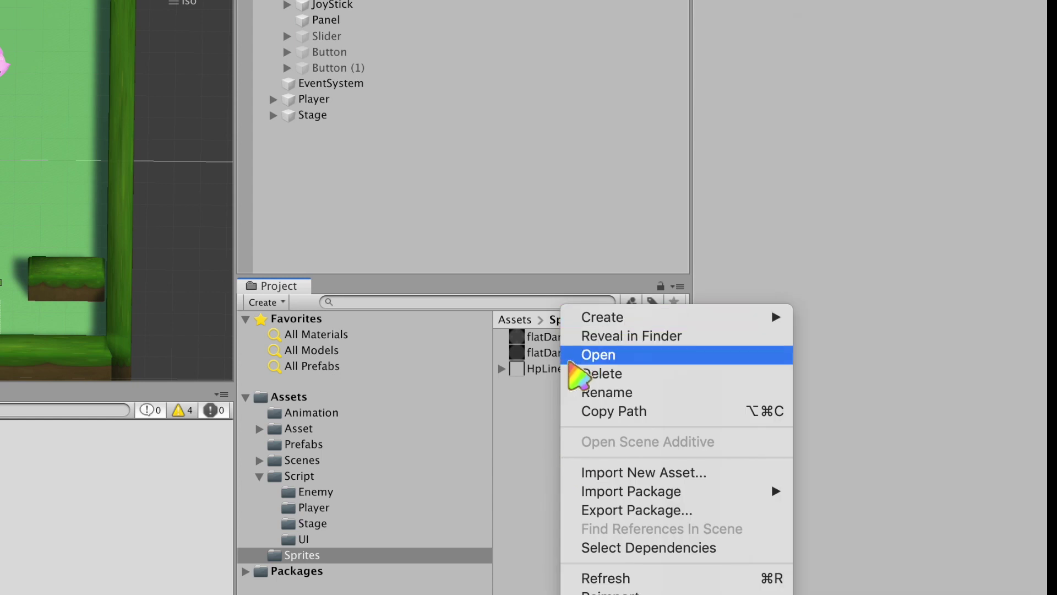
mouse_move(660, 317)
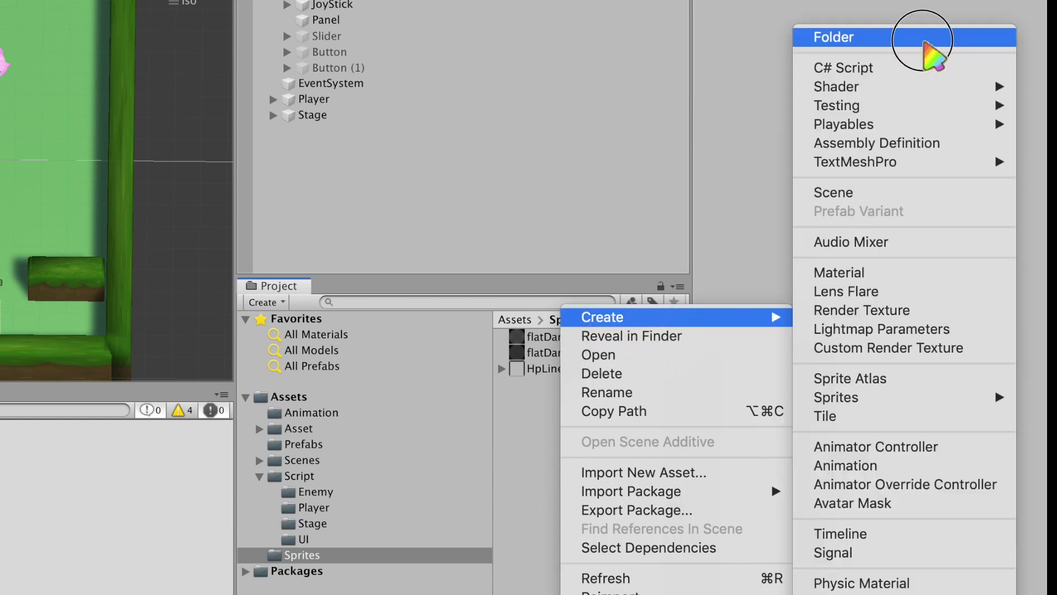
click(931, 39)
Name the folder Skill, move Com_1–Com_12 icons into it, and import Roulette into Sprites
text(Skill)
key(Return)
double_click(576, 388)
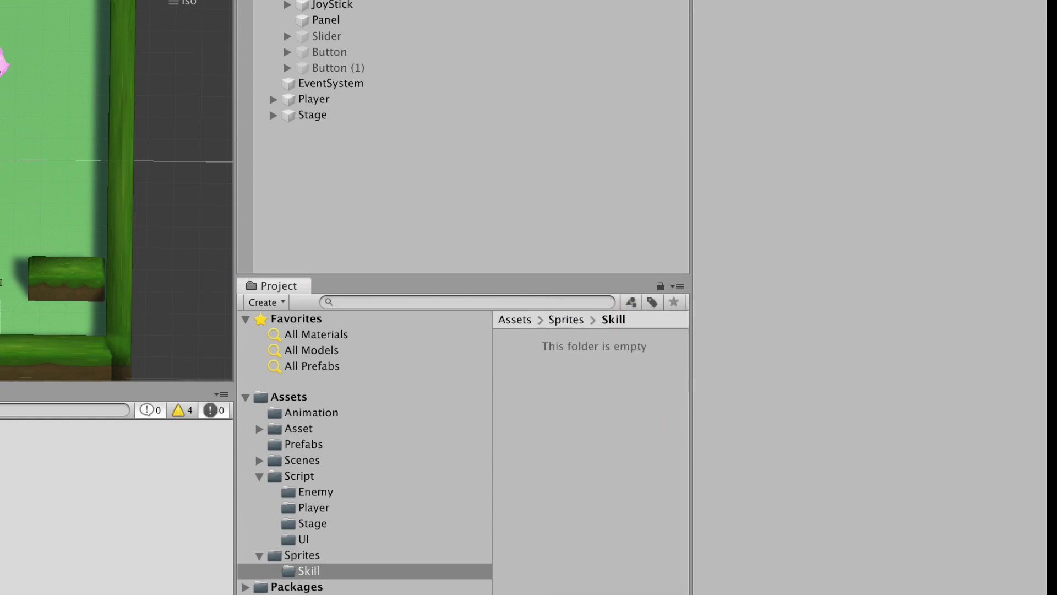
drag(964, 283, 628, 428)
click(301, 555)
mouse_move(964, 283)
mouse_down()
mouse_move(582, 496)
mouse_move(752, 370)
mouse_up()
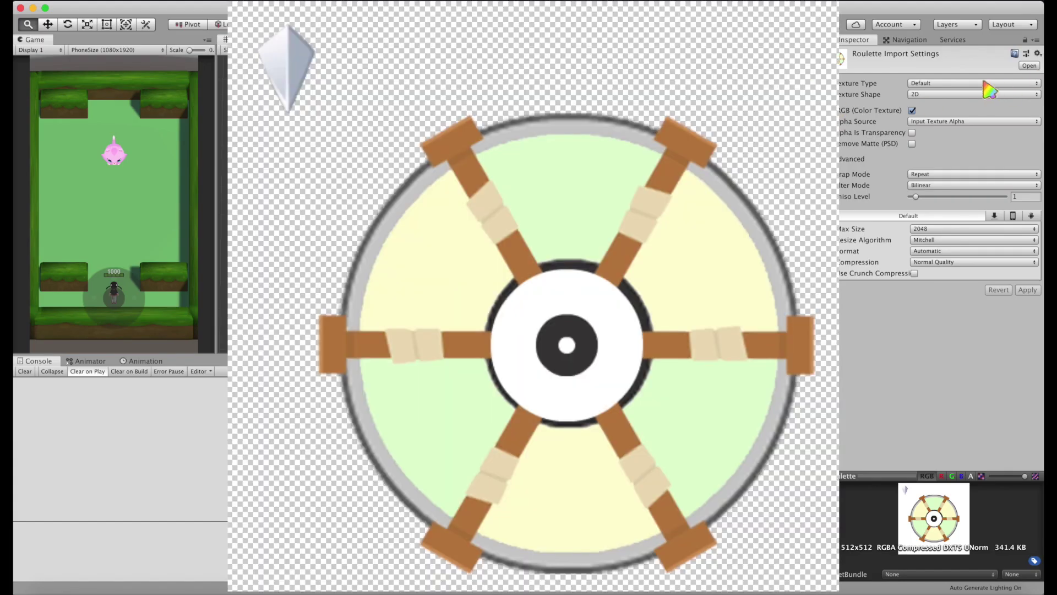
Set Roulette to Texture Type Sprite, Sprite Mode Multiple, and Filter Mode Point
click(965, 84)
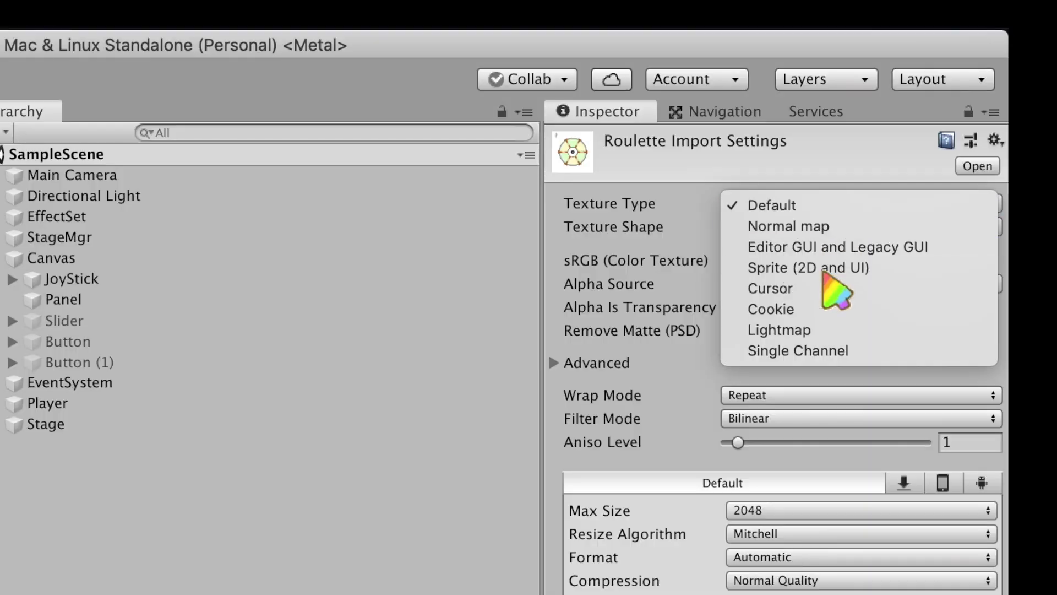
click(957, 114)
click(763, 261)
click(796, 283)
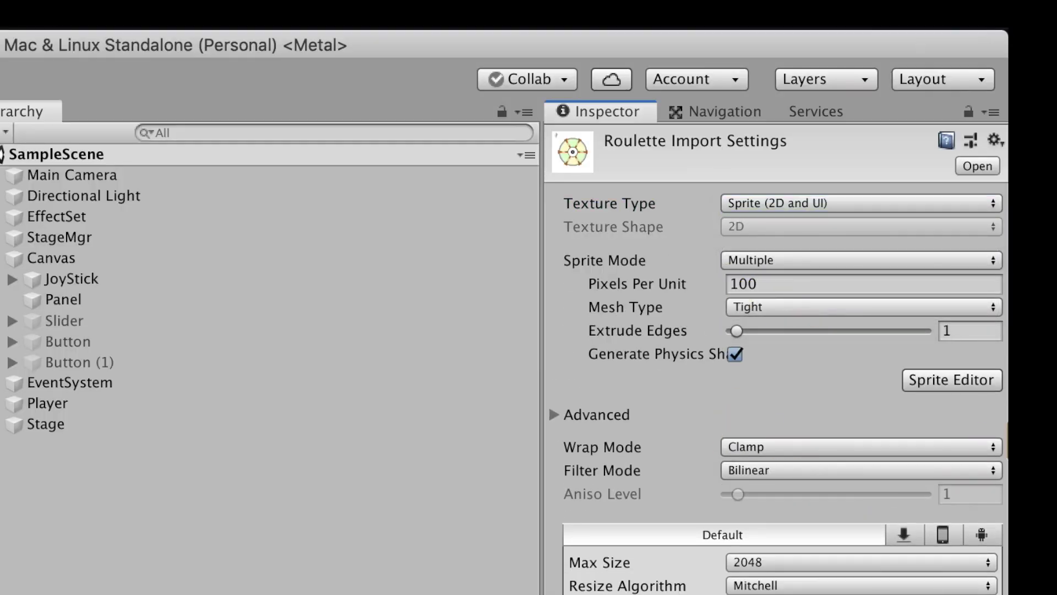
click(857, 473)
click(879, 445)
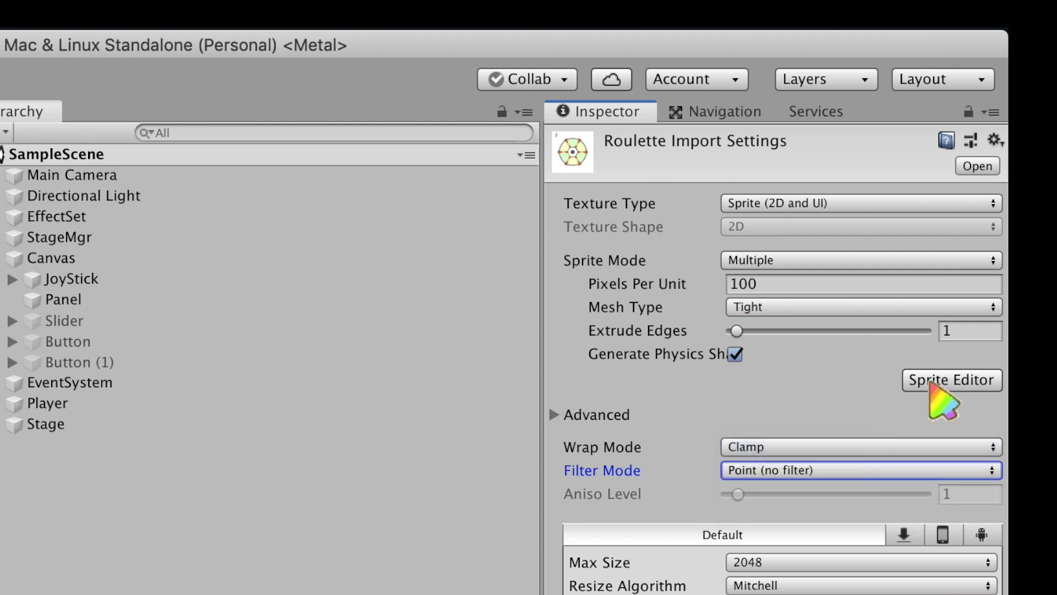
Auto-slice Roulette in the Sprite Editor and centre the Roulette_1 wheel's pivot
click(930, 381)
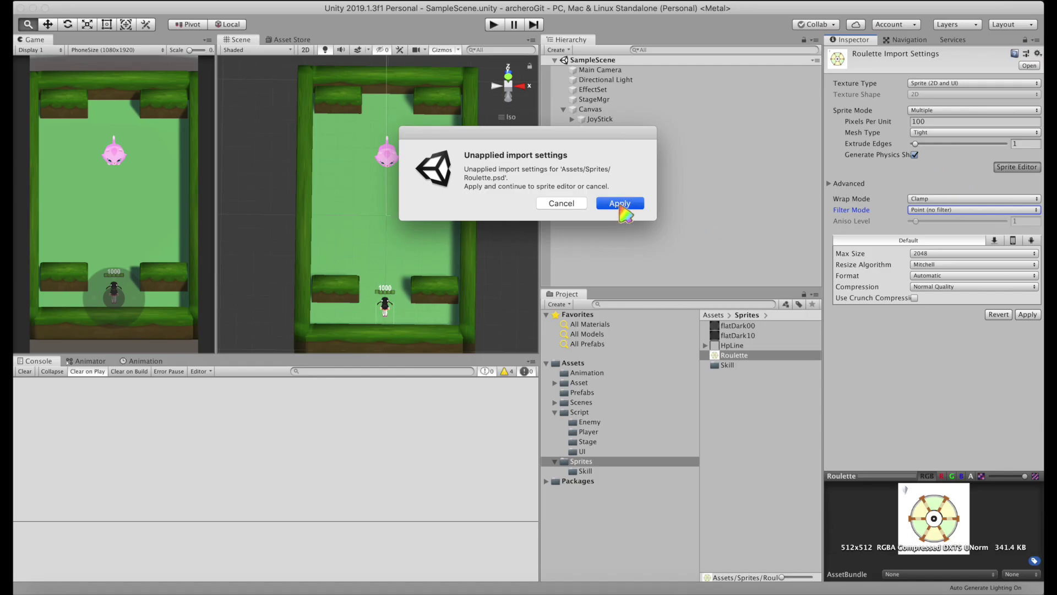
click(620, 203)
click(75, 56)
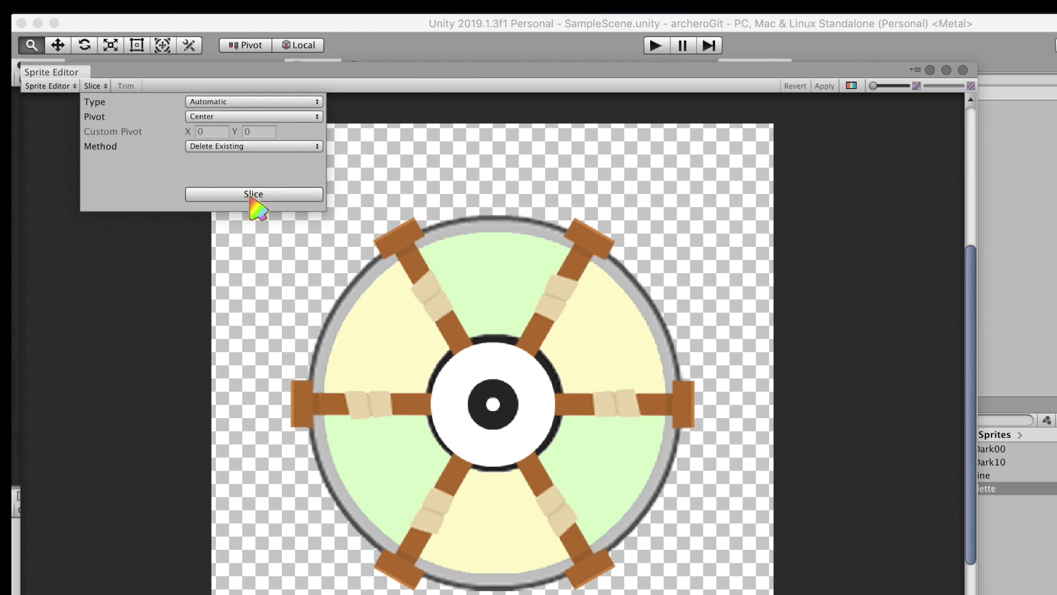
click(831, 99)
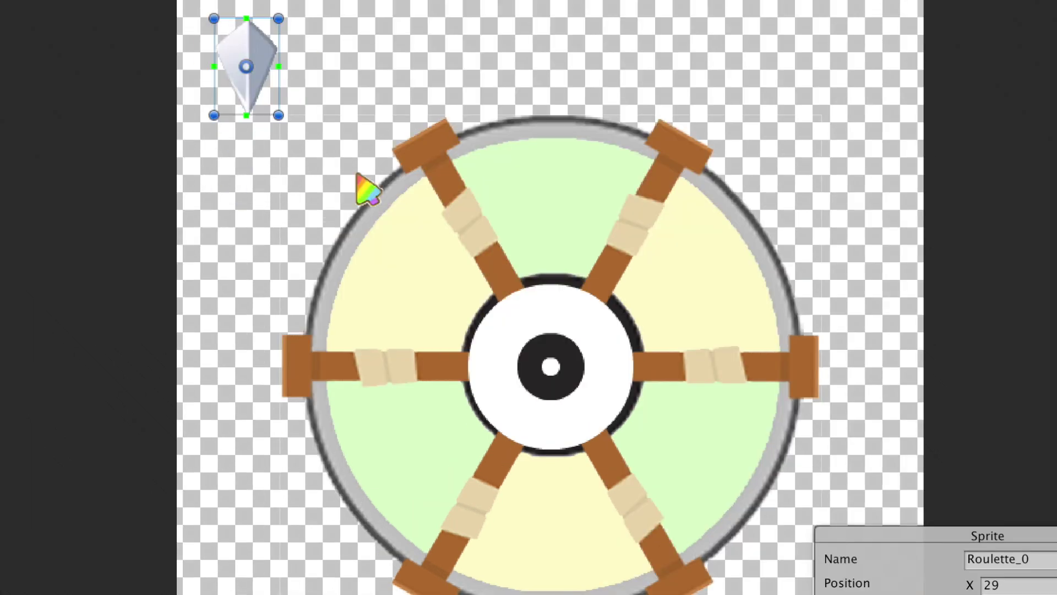
click(594, 373)
click(554, 366)
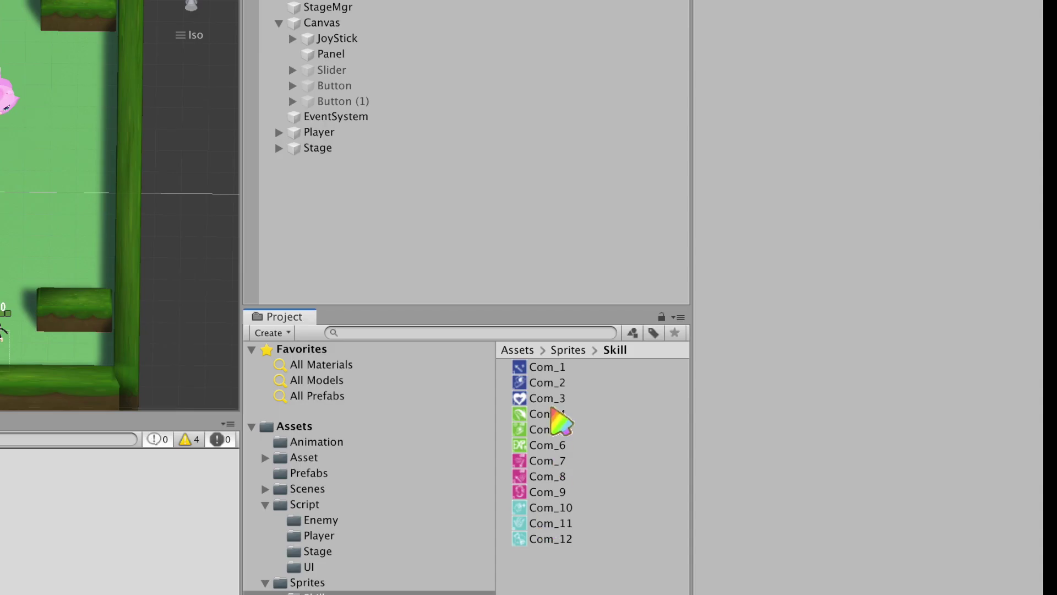
Make all twelve Com skill icons Point-filtered Sprites and apply the import settings
click(555, 368)
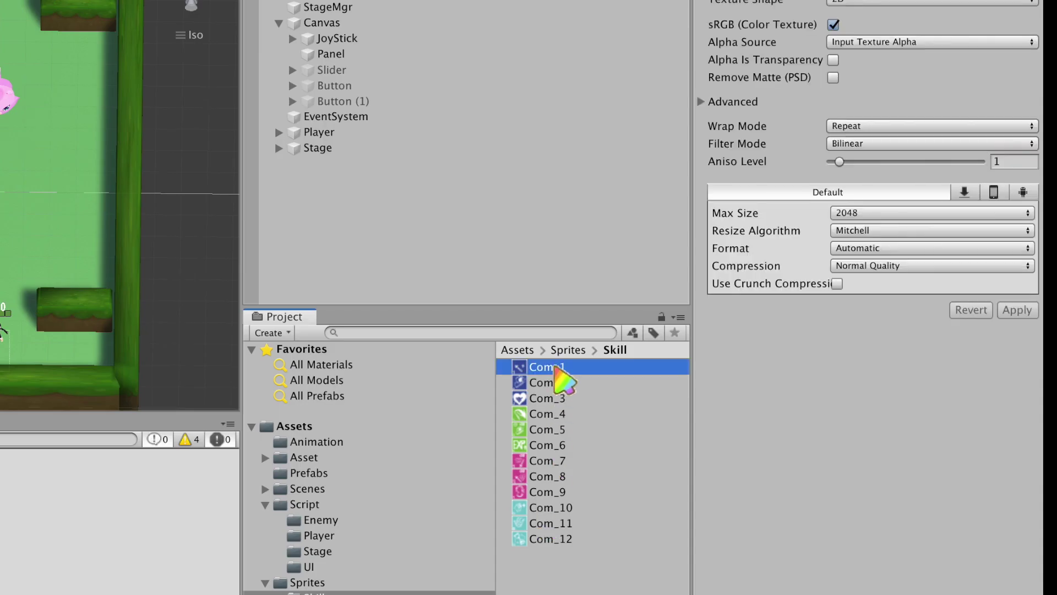
shift+click(563, 540)
click(911, 126)
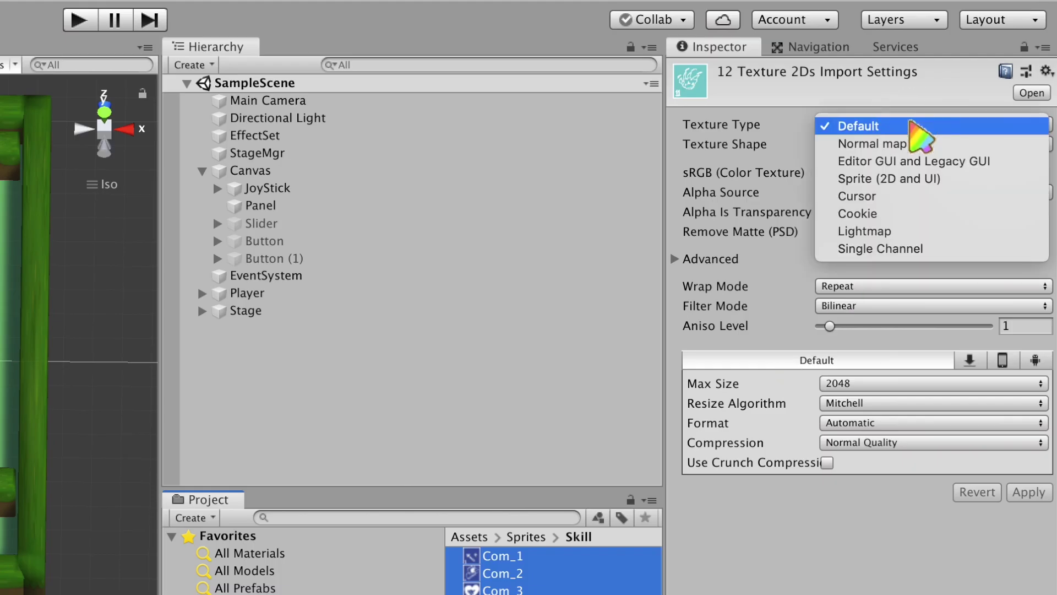
click(914, 180)
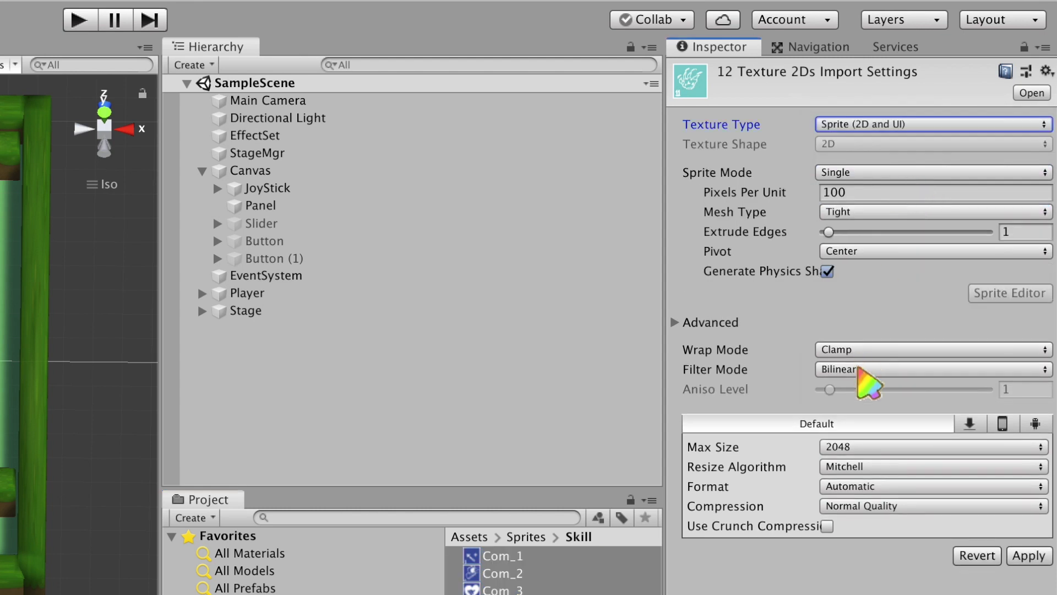
click(870, 369)
click(870, 353)
click(1027, 557)
click(601, 110)
Create an empty object under Canvas named RouletteMgr
right_click(600, 109)
click(599, 169)
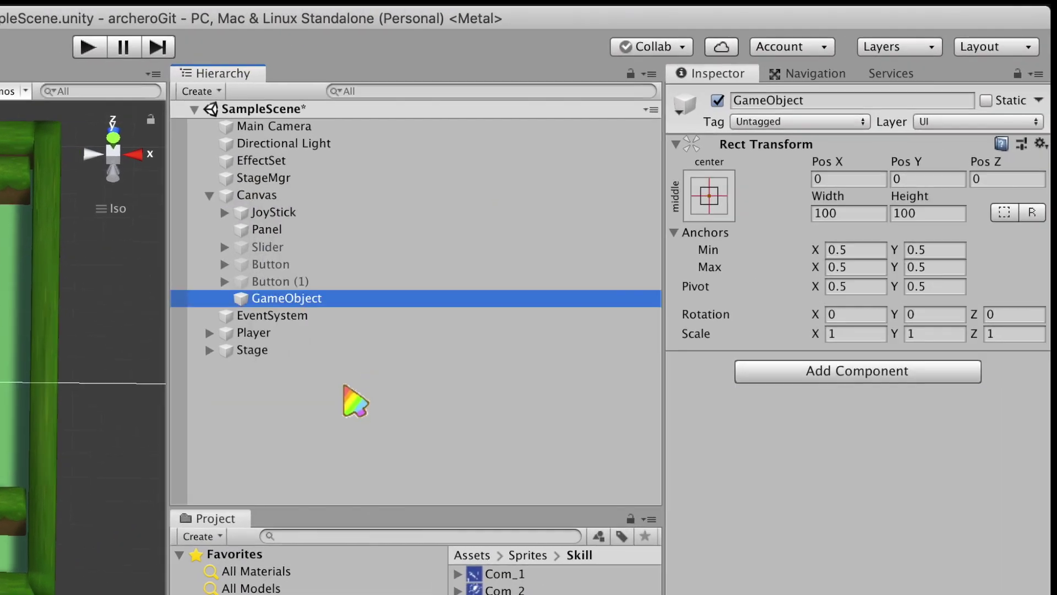
click(382, 302)
text(RouletteMgr)
key(Return)
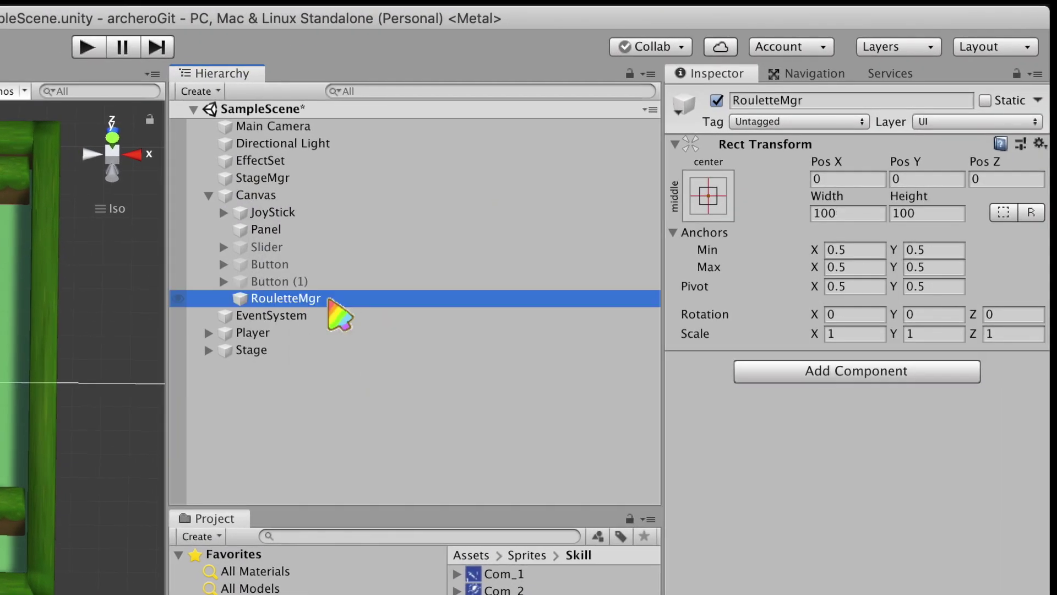
Add a UI Panel under Canvas and name it RoulettePanel
right_click(410, 32)
mouse_move(515, 309)
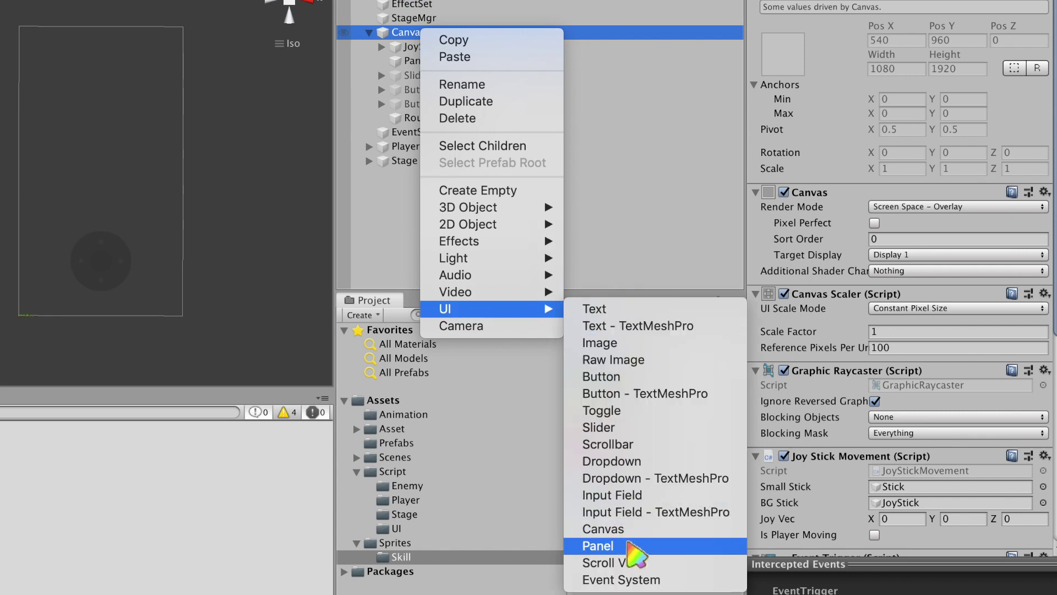
click(598, 546)
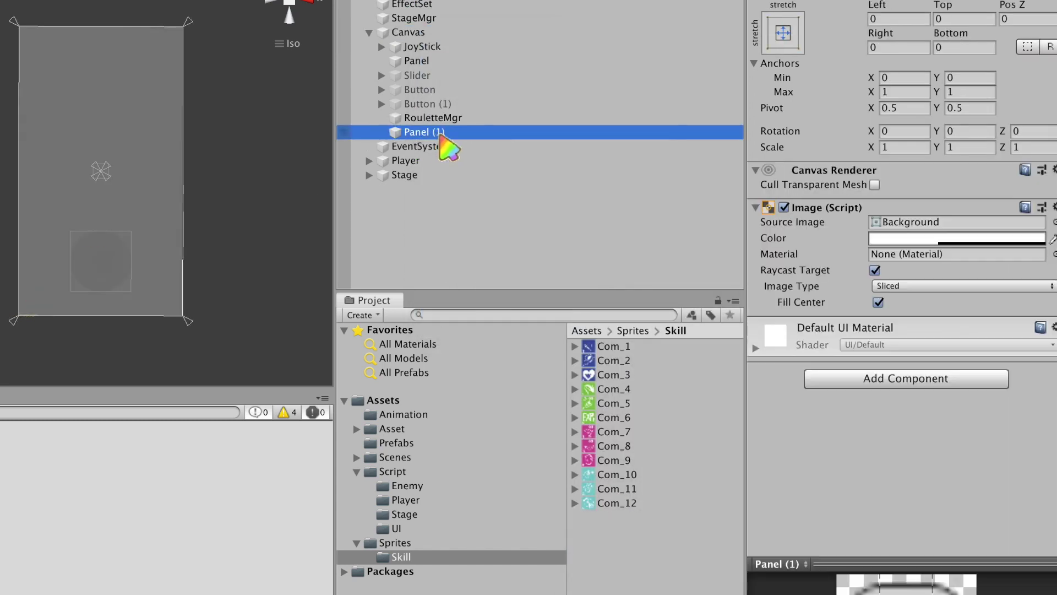
click(443, 134)
key(BackSpace)
key(BackSpace)
key(BackSpace)
key(Return)
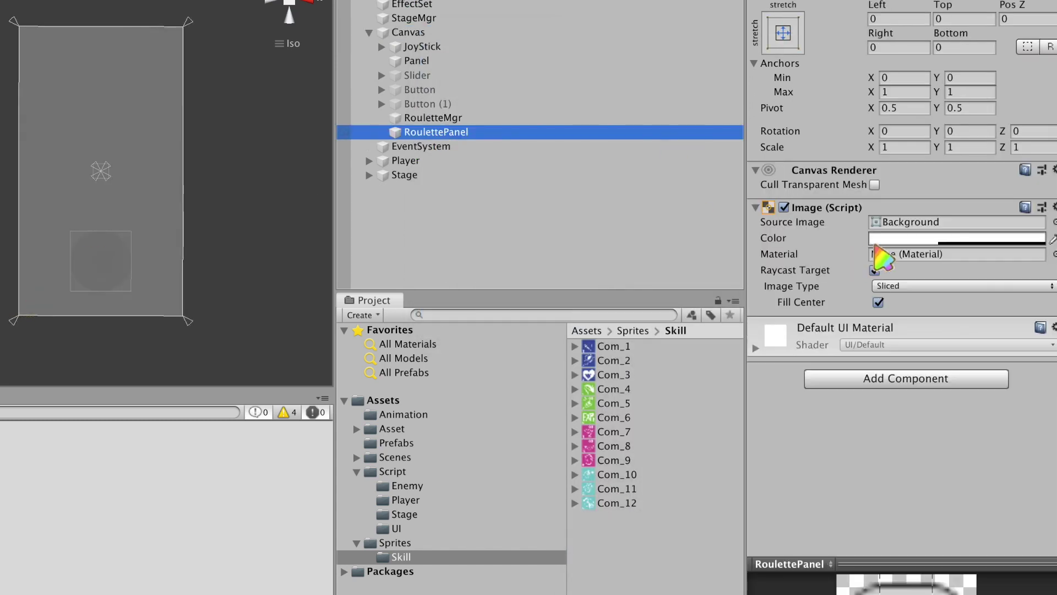
Set RoulettePanel's colour to near-black 0A0A0A and nest it under RouletteMgr
click(879, 241)
drag(443, 330, 392, 365)
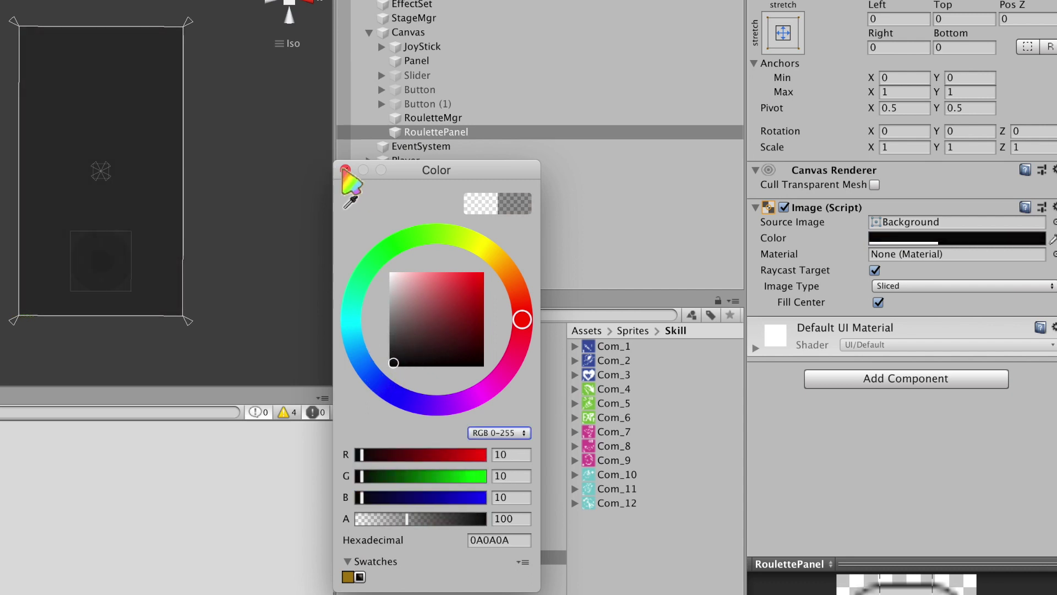
click(345, 169)
drag(435, 132, 443, 117)
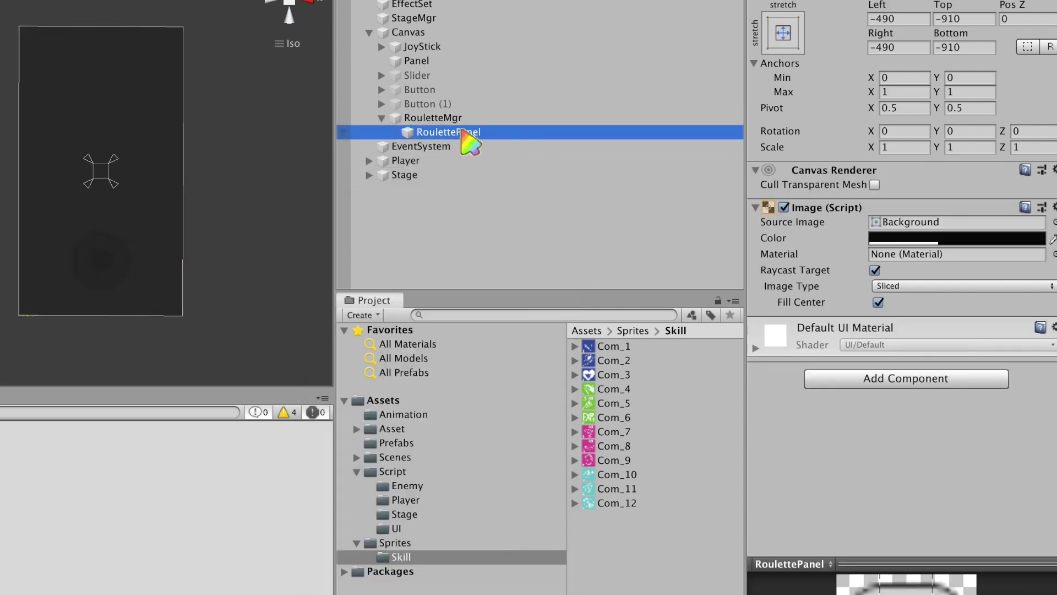
right_click(464, 132)
Add an Image under RoulettePanel showing the Roulette_1 wheel sprite at native size
mouse_move(495, 406)
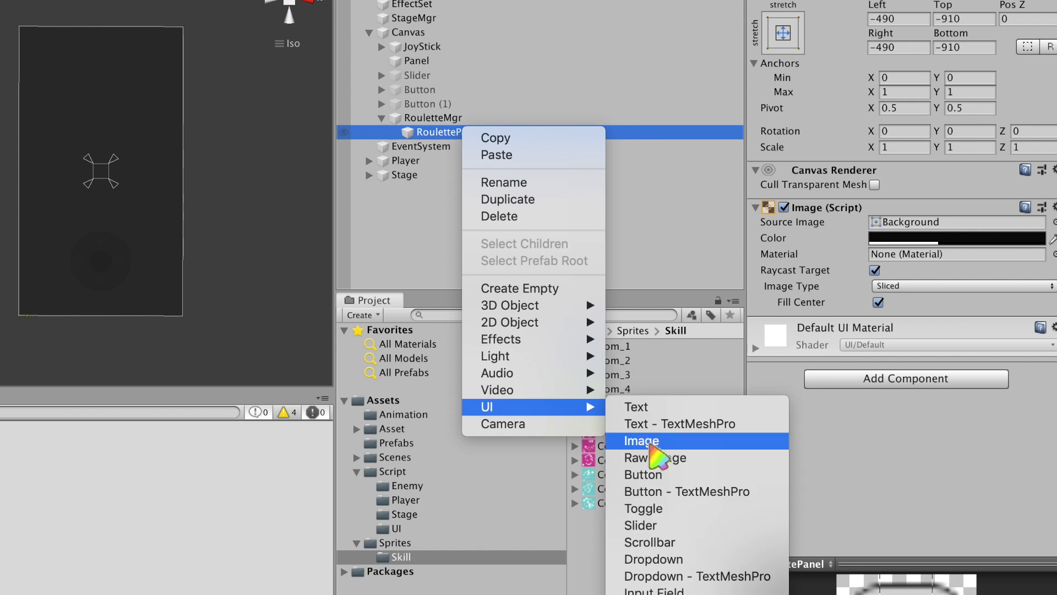
click(652, 446)
click(633, 330)
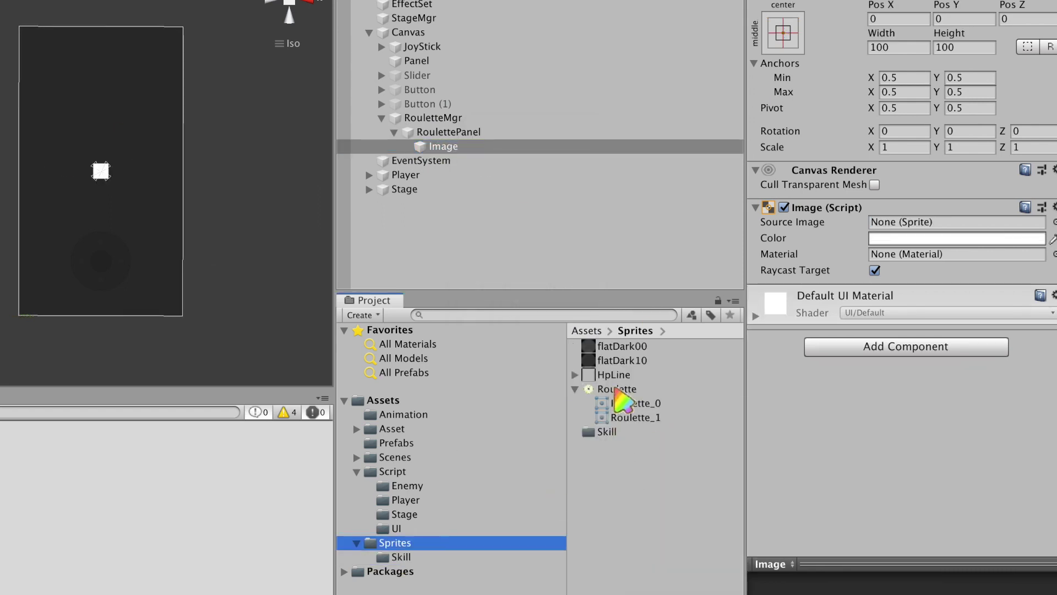
drag(636, 417, 903, 222)
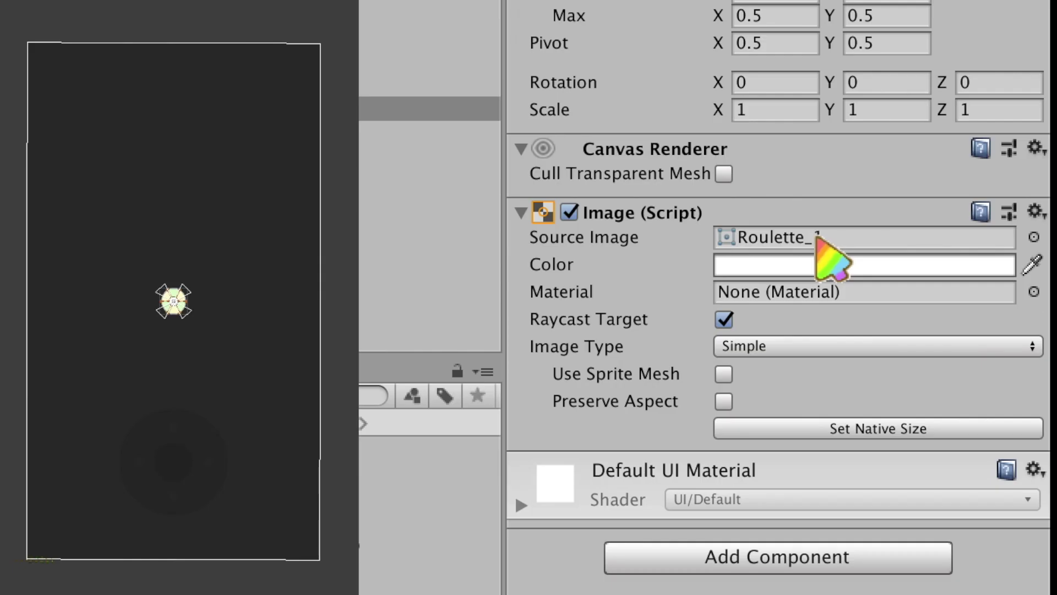
click(928, 335)
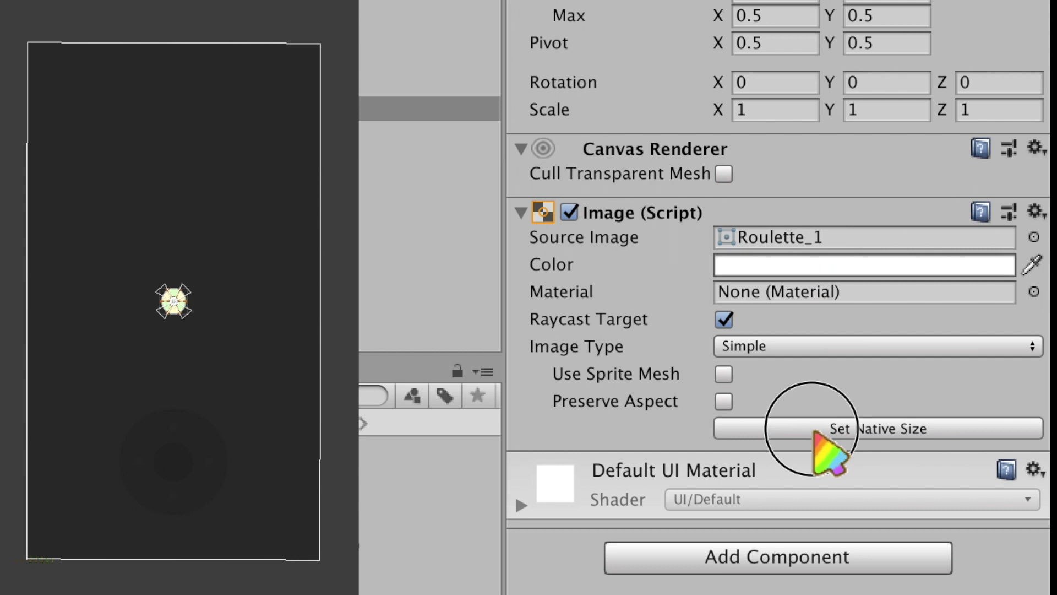
Set the wheel's Scale X and Y to 2, test-spin Rotation Z, and name it RoulettePlate
click(764, 109)
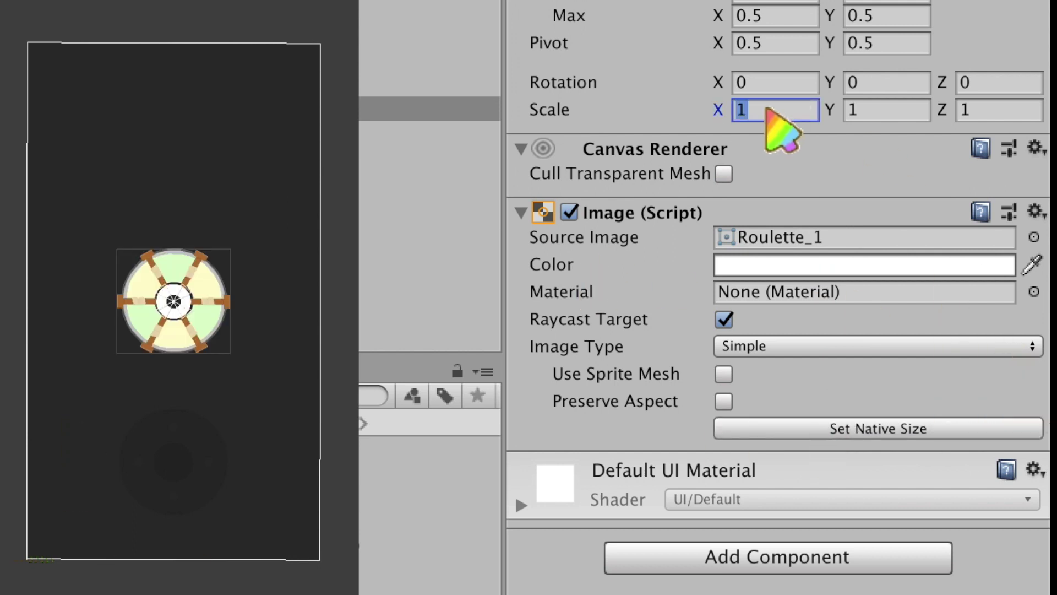
text(0)
key(BackSpace)
text(.5)
key(BackSpace)
key(BackSpace)
key(BackSpace)
text(2)
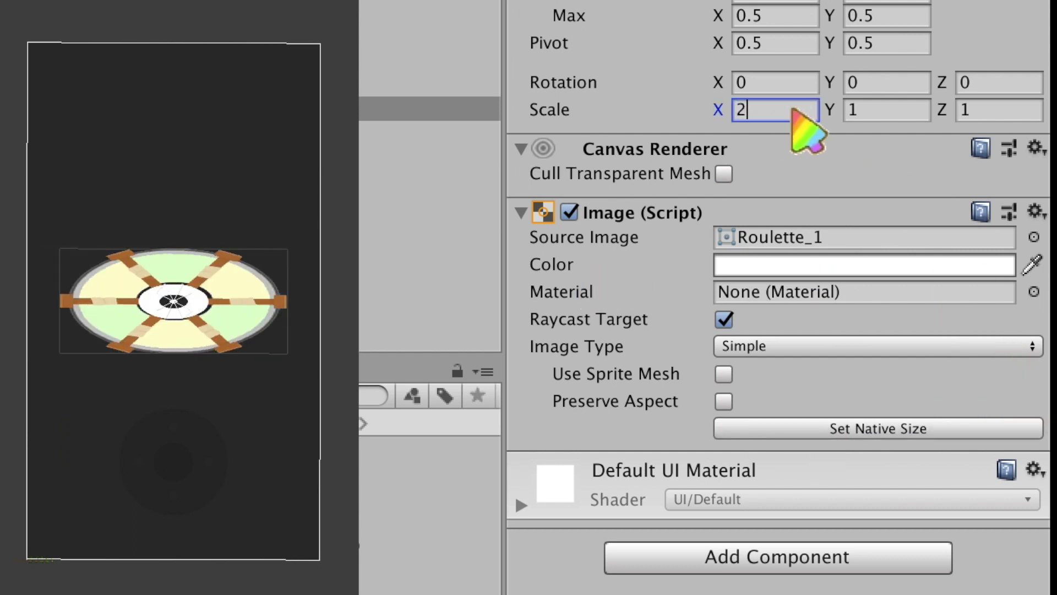
key(Tab)
text(2)
key(Tab)
drag(941, 84, 859, 89)
drag(941, 83, 942, 83)
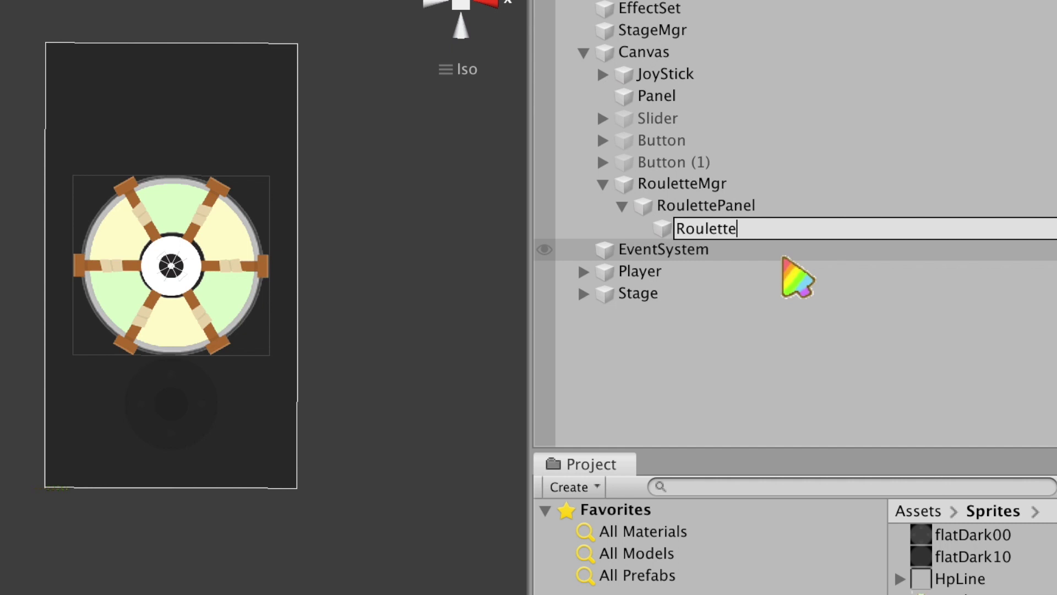
key(Return)
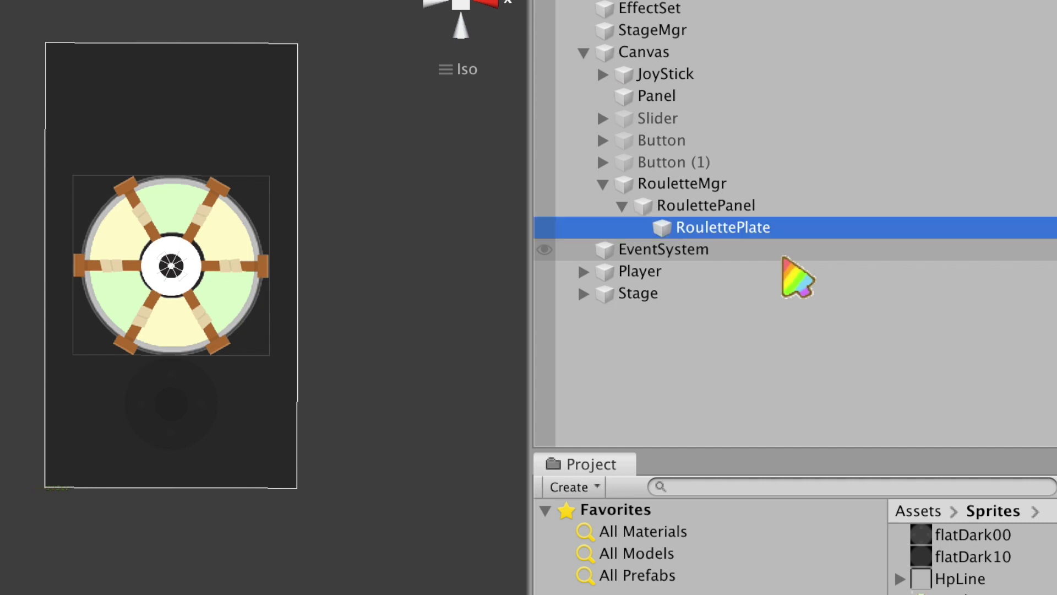
right_click(463, 132)
Add a Roulette_0 image above the wheel and name it Needle
mouse_move(523, 410)
click(680, 449)
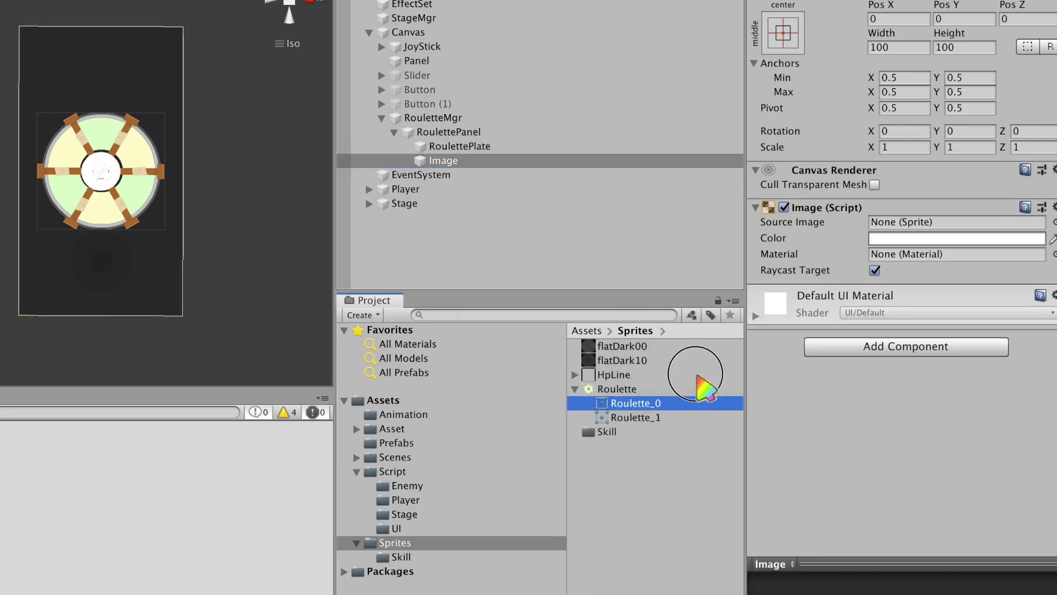
drag(630, 403, 435, 160)
drag(102, 99, 108, 49)
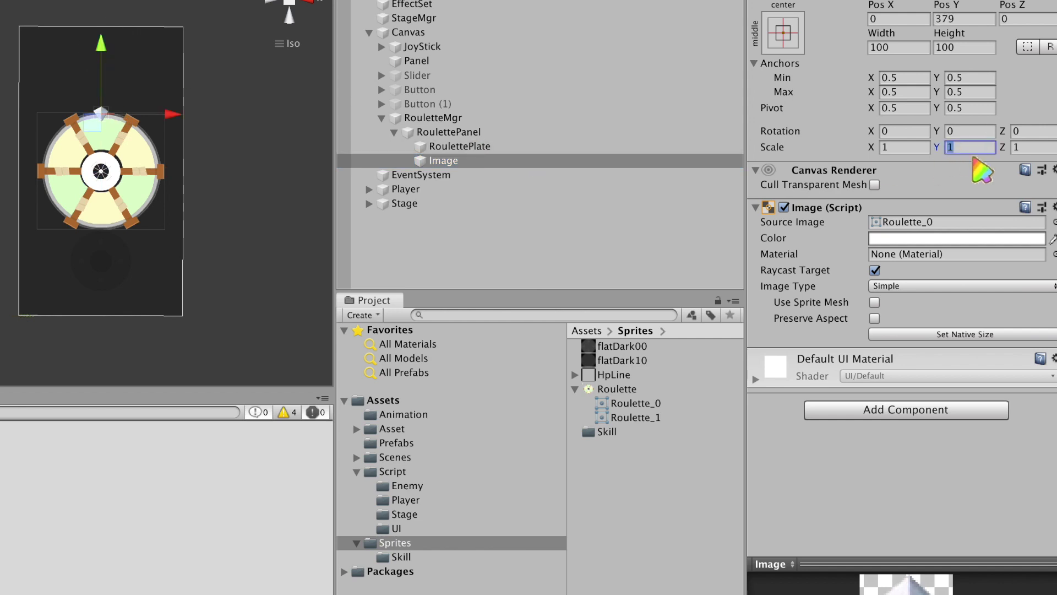
text(2)
click(628, 160)
text(Needle)
key(Return)
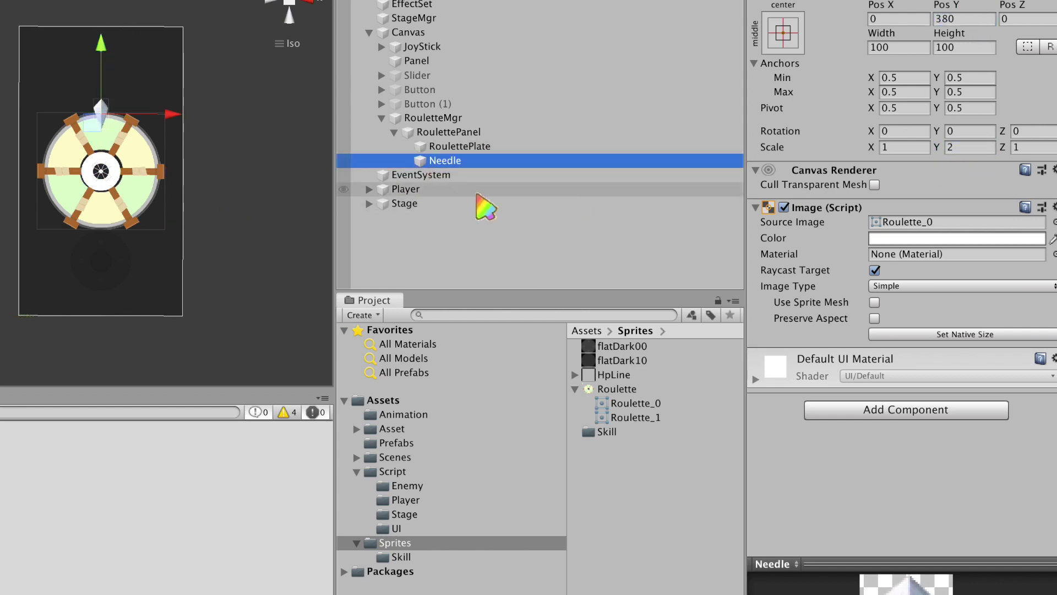
Add an empty child named Slot under RoulettePlate
click(482, 146)
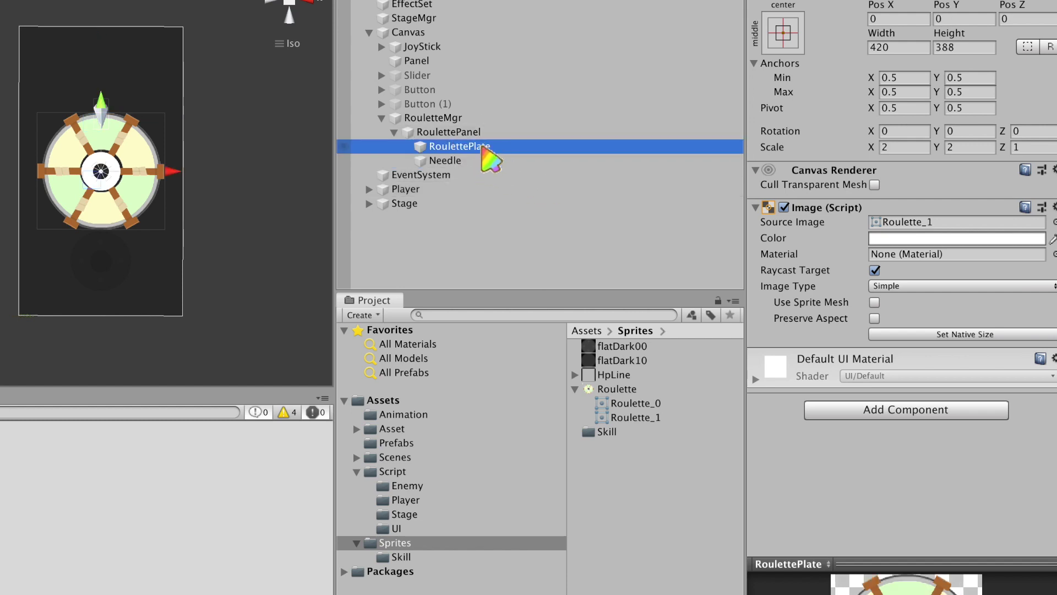
right_click(452, 147)
click(553, 309)
text(Slot)
key(Return)
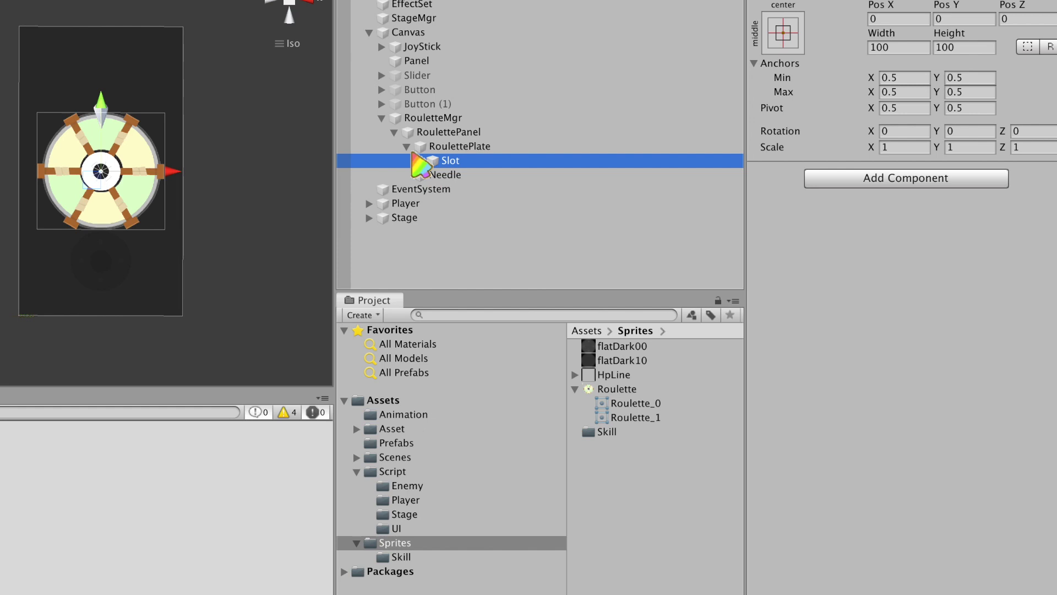
Create six UI images under RoulettePanel at the wheel's top segment, plus a seventh copy
click(407, 146)
right_click(473, 131)
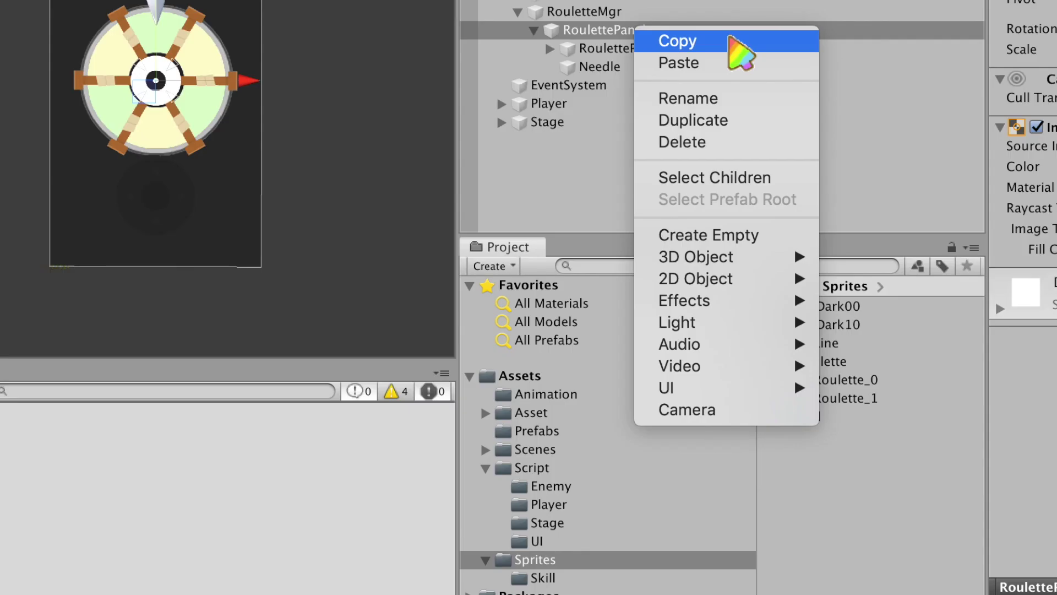
click(912, 547)
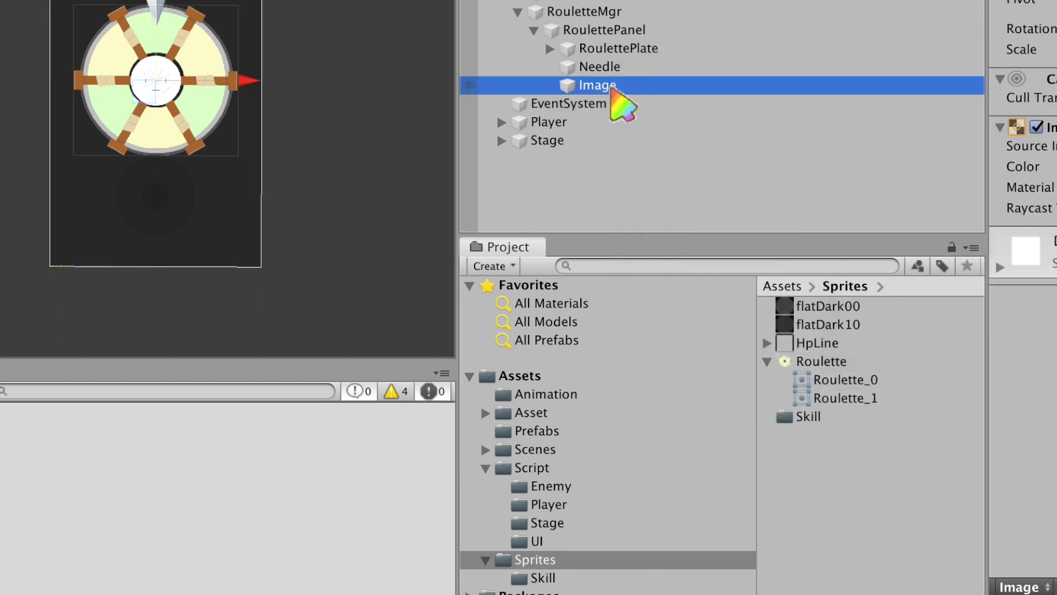
key(ctrl+d)
key(ctrl+d)
key(ctrl+d)
key(ctrl+d)
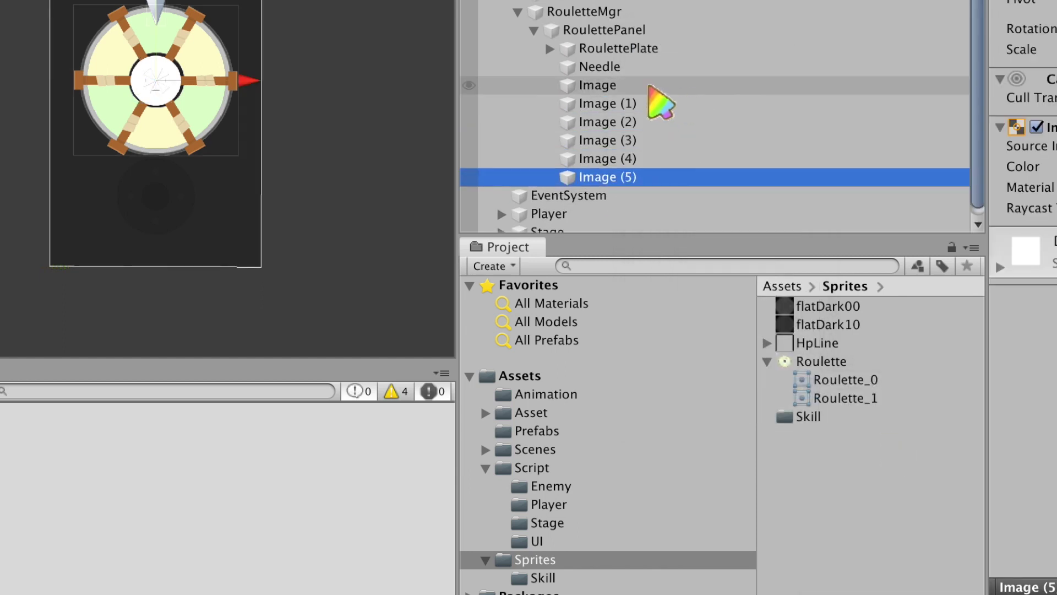
shift+click(633, 86)
drag(387, 164, 392, 135)
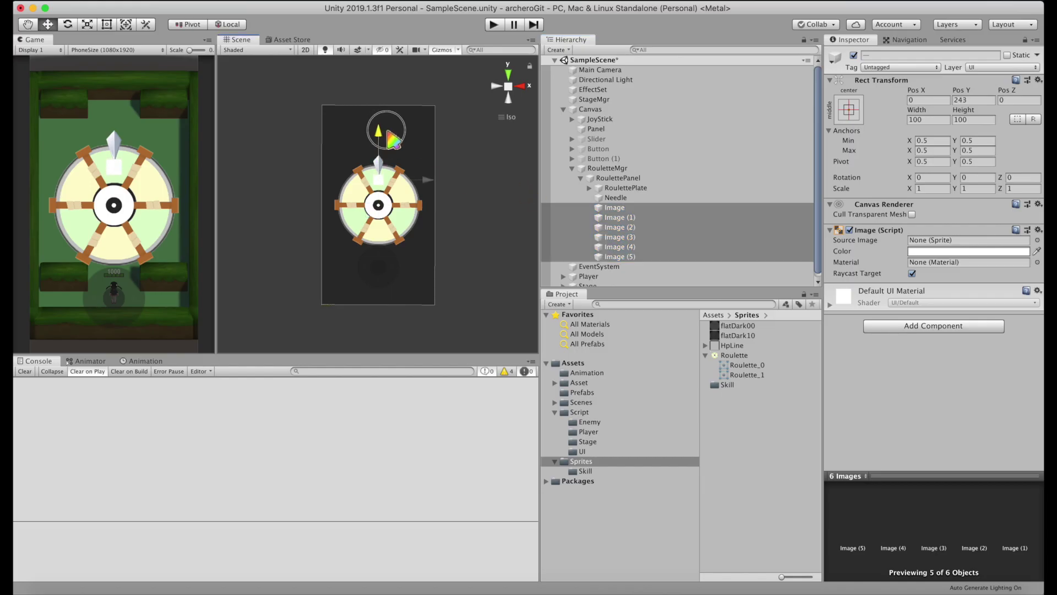
click(645, 258)
key(ctrl+d)
click(633, 206)
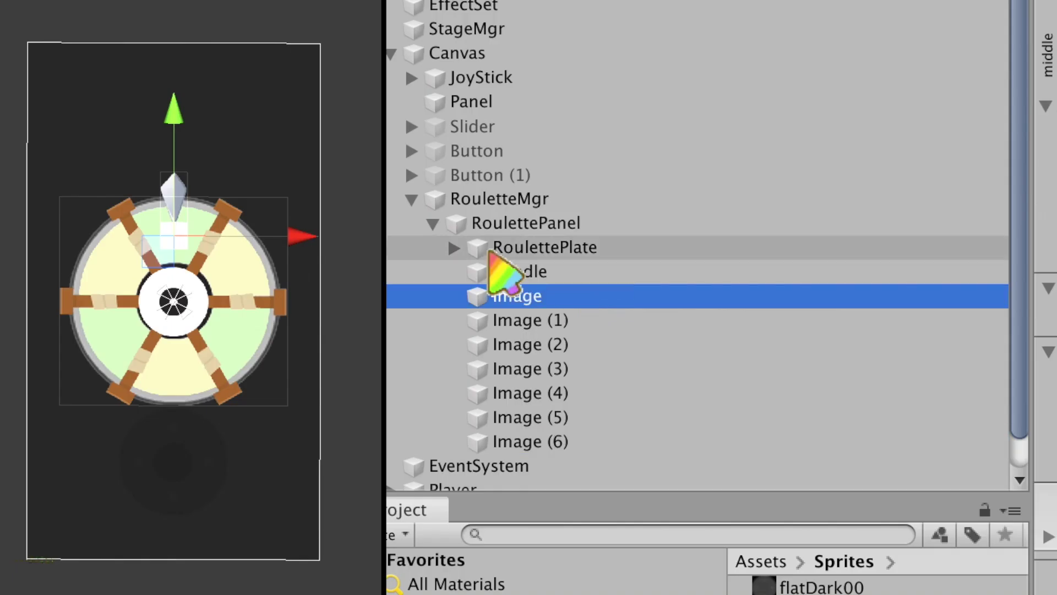
Place the six images inside Slot, rotating the plate 60 degrees between each slot
click(454, 247)
click(551, 271)
drag(518, 321, 539, 270)
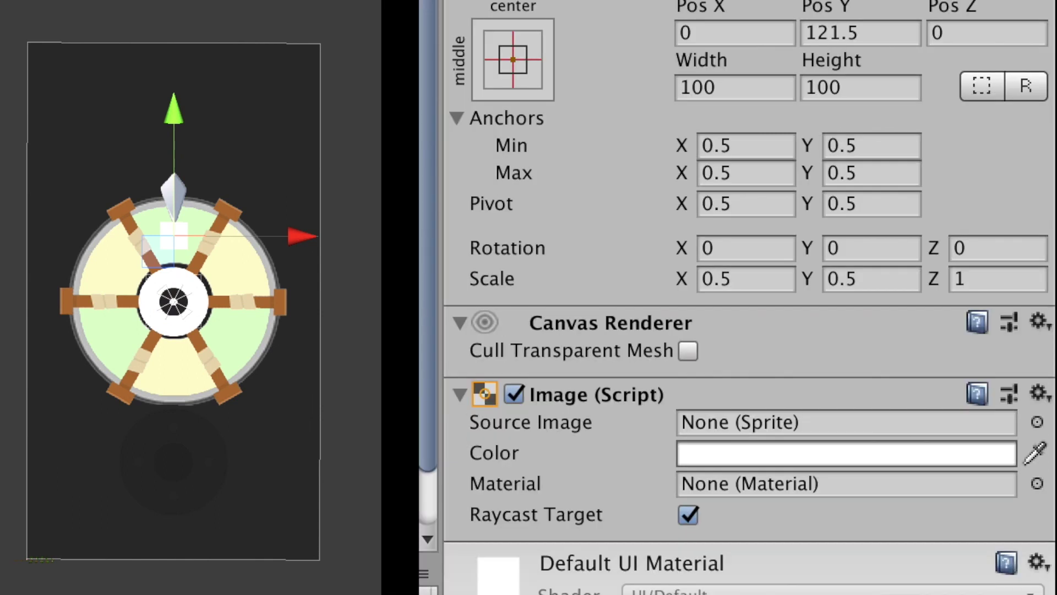
click(969, 248)
text(60)
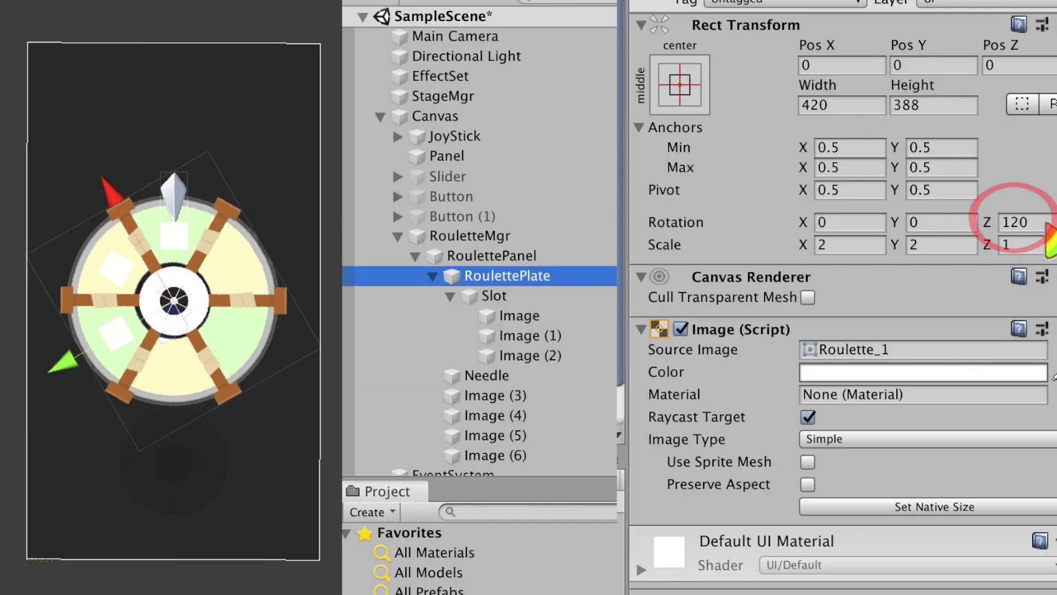
drag(496, 395, 493, 296)
drag(495, 415, 493, 296)
drag(495, 435, 492, 296)
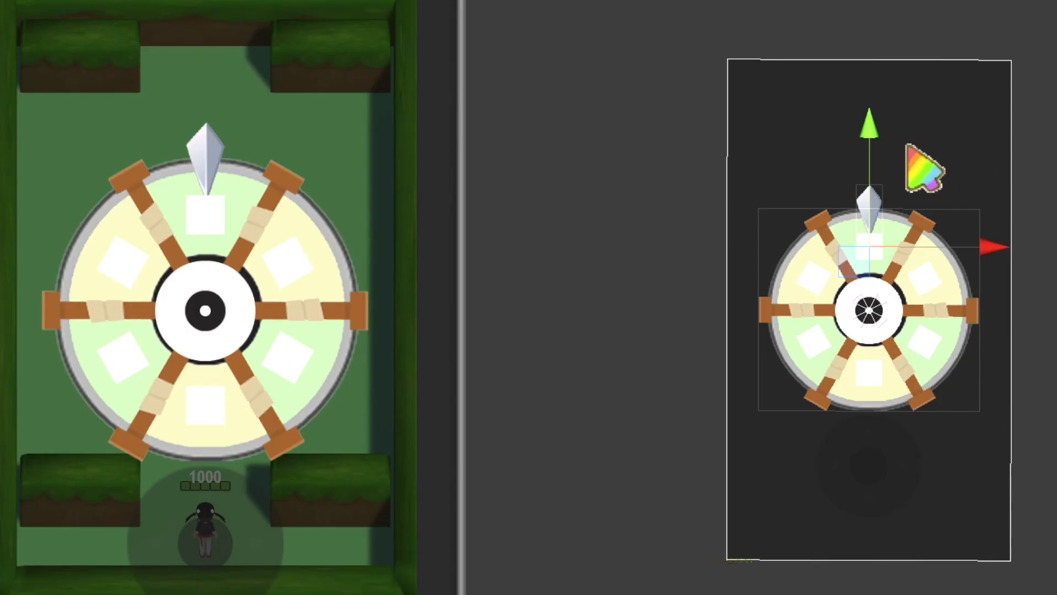
Move the extra image high above the wheel and name it ResultImage
drag(879, 105, 894, 11)
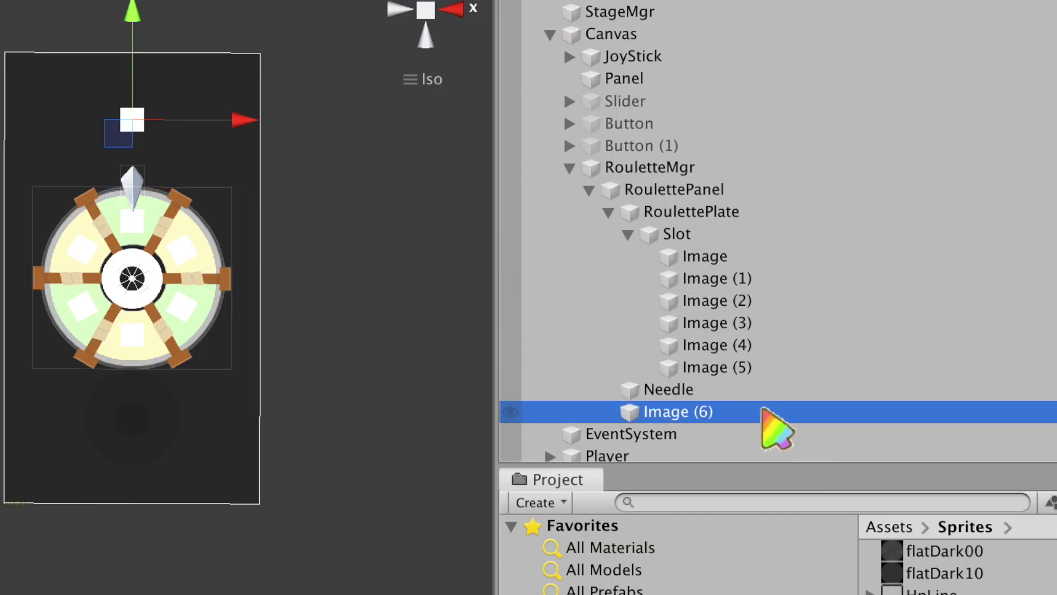
click(818, 414)
text(Res)
key(End)
key(BackSpace)
key(BackSpace)
key(BackSpace)
key(Return)
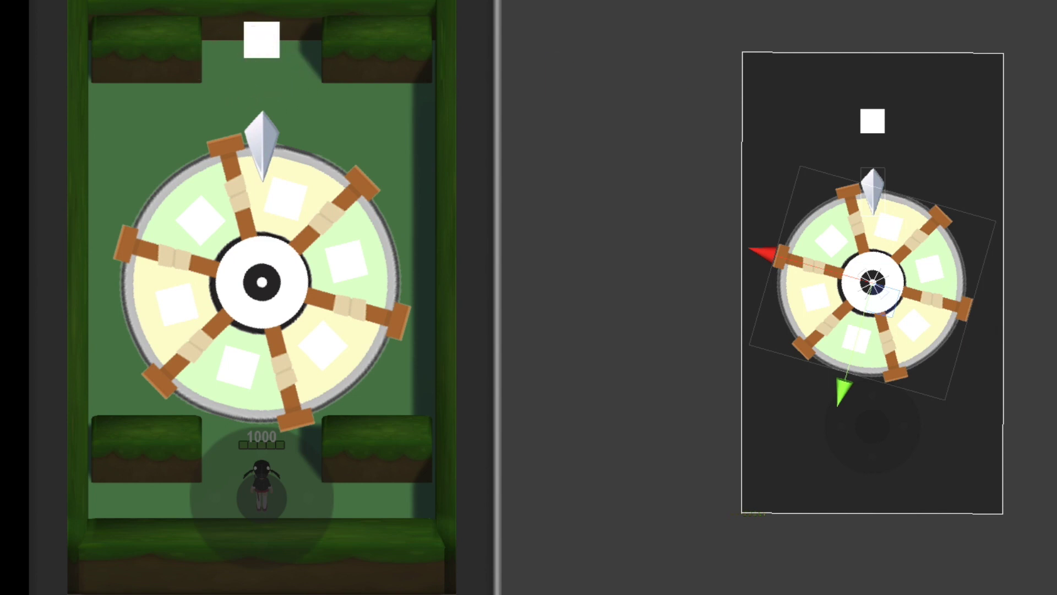
Create a RouletteMgr C# script, attach it to the RouletteMgr object, and open it for editing
right_click(629, 465)
mouse_move(685, 434)
click(991, 79)
text(R)
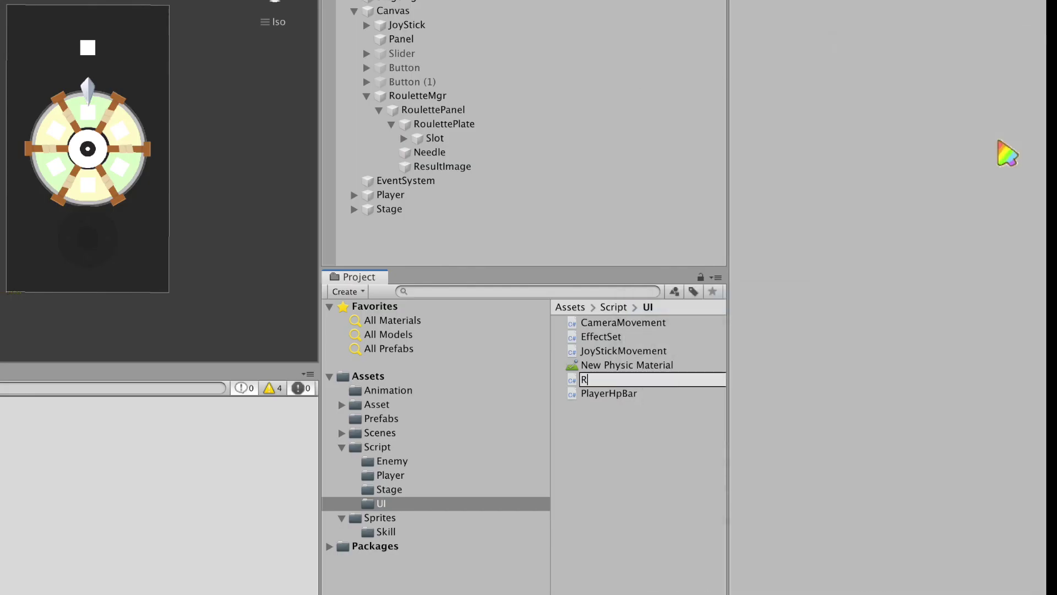
text(gr)
key(Return)
click(417, 95)
drag(609, 393, 875, 156)
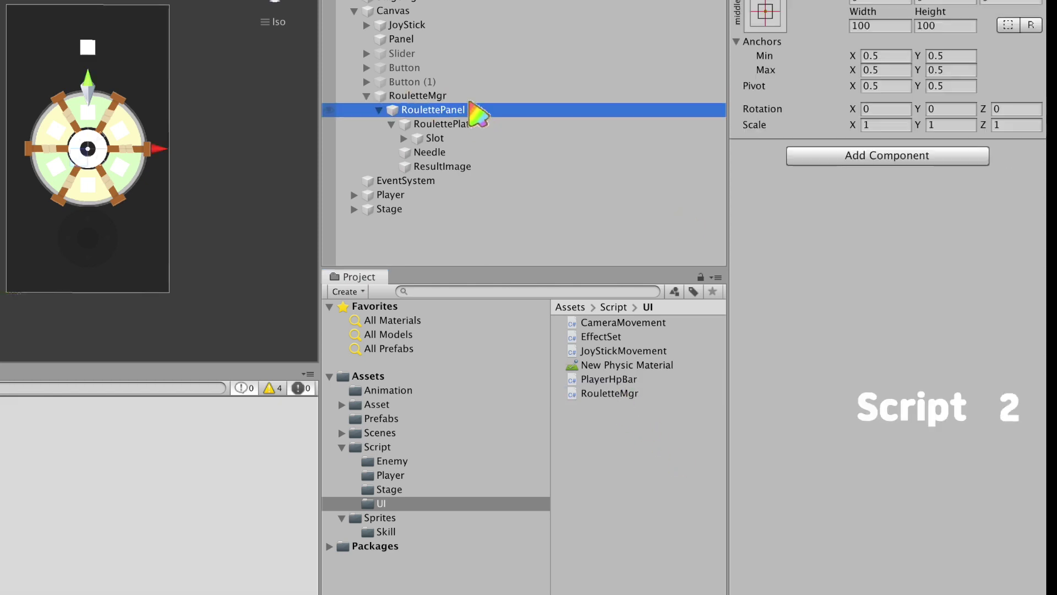
double_click(906, 164)
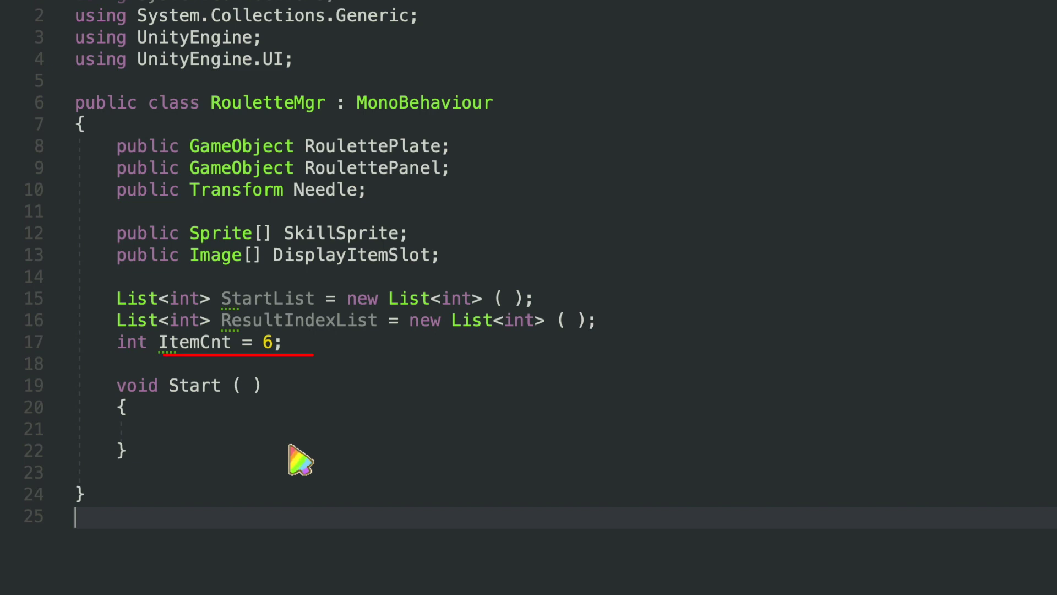
In Start(), write a for loop over ItemCnt that adds each index to StartList
click(306, 430)
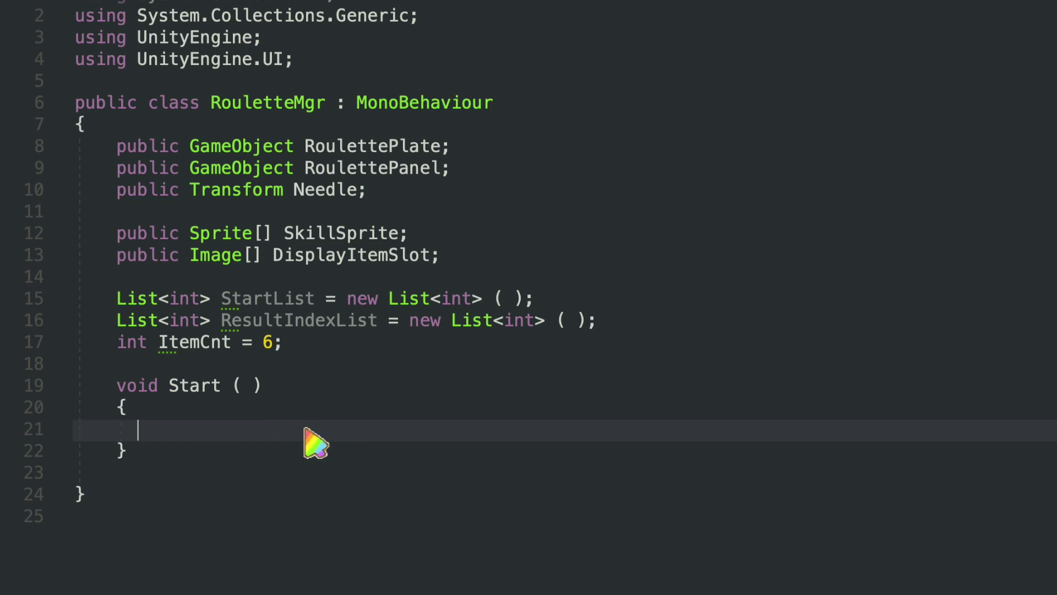
key(Tab)
text(for)
key(Tab)
key(Tab)
text(i < Item)
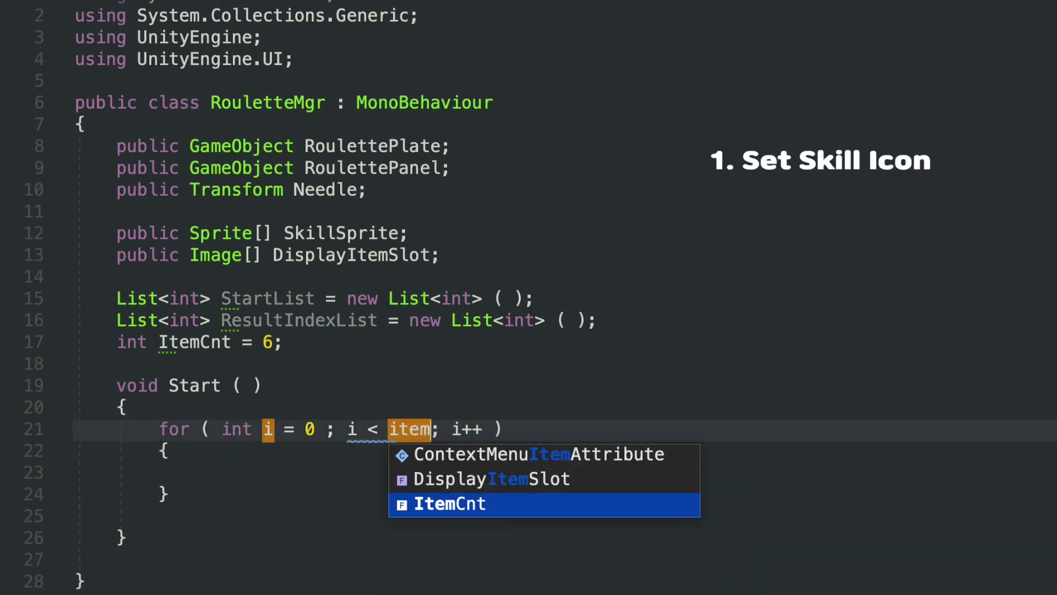
key(Return)
key(Return)
text(StartList.Add)
Begin a second ItemCnt loop that picks a random StartList index and adds it to ResultIndexList
key(Return)
text((i;for)
key(Tab)
key(Tab)
text(int RandomIndex = Rand.Range(0,StartList.Count);)
key(Return)
text(ResultIndexList.Add(star)
key(Return)
text([randomIndex)
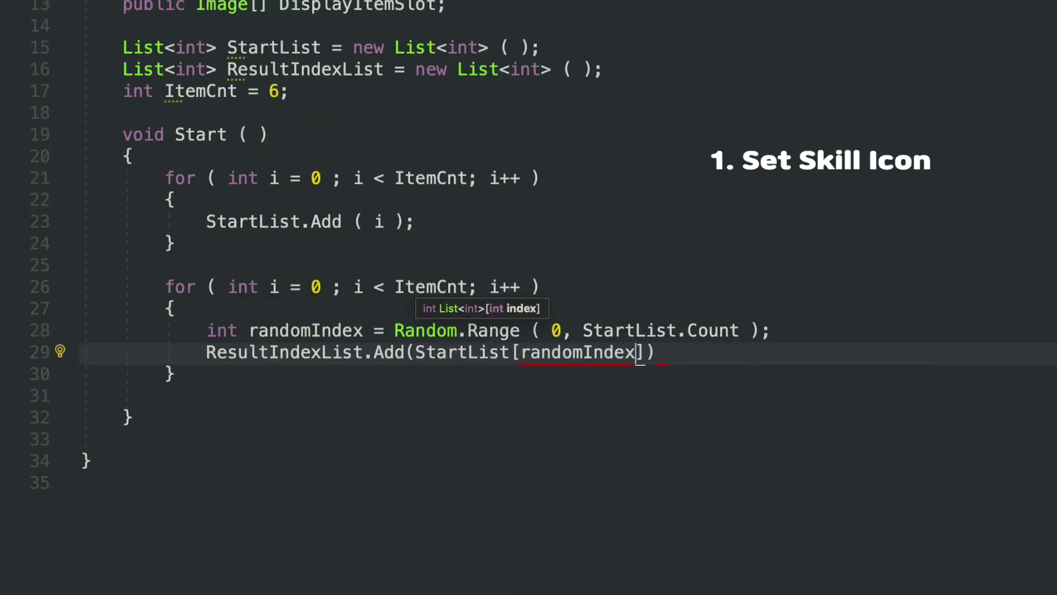
text(] );)
Assign each DisplayItemSlot the SkillSprite at that index, then remove it from StartList
key(Return)
text(DisplayItemSlot)
text(i].sprite = SkillSprite[startL)
key(Return)
text([ran)
key(Return)
text(]];)
key(Return)
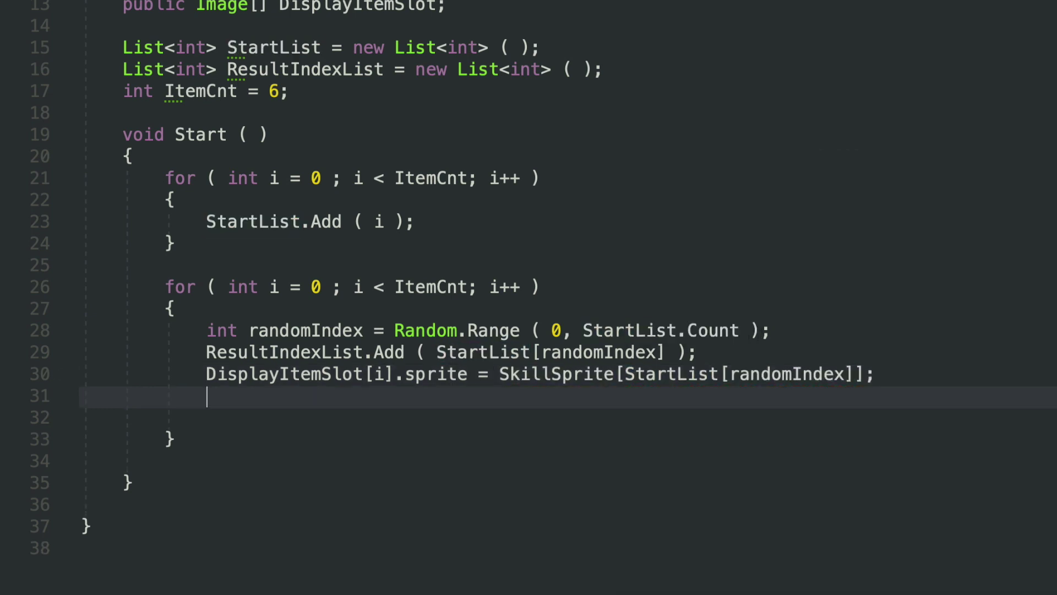
text(StartList.Rem)
key(Down)
key(Down)
key(Return)
text(randomIndex );)
key(Delete)
Add an IEnumerator StartRoulette() coroutine below Start that yields WaitForSeconds(2f)
key(Down)
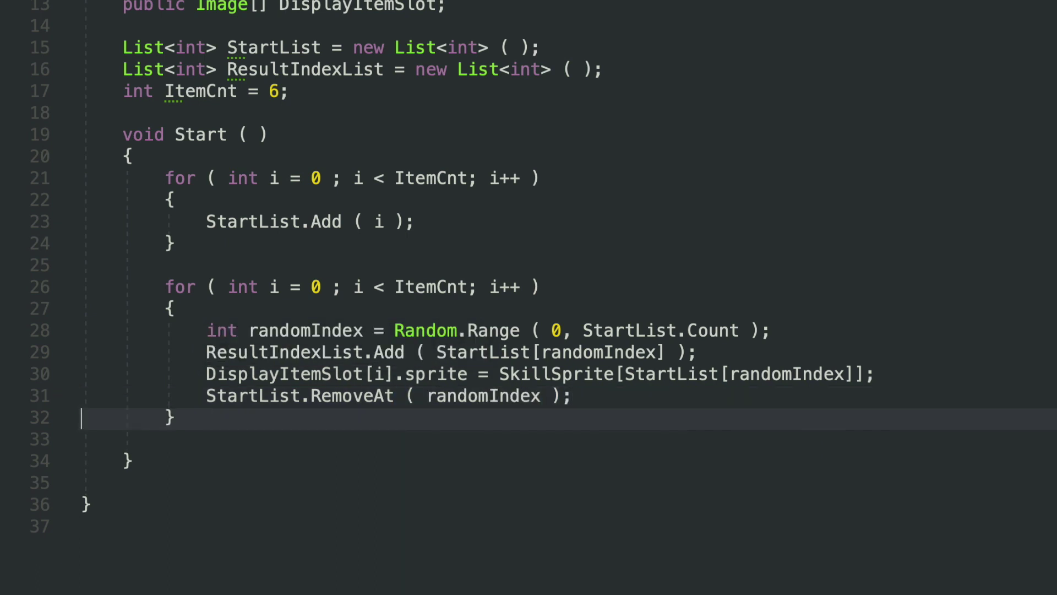
key(Down)
key(Down)
key(End)
key(Return)
key(Return)
text(ienum)
key(Return)
text(StartRoulette ( ) { yield re new WaitForSeconds ( 2f );)
Add StartCoroutine(StartRoulette()); as the last line of Start()
click(146, 331)
key(Return)
key(Return)
text(StartCoroutine ( Start)
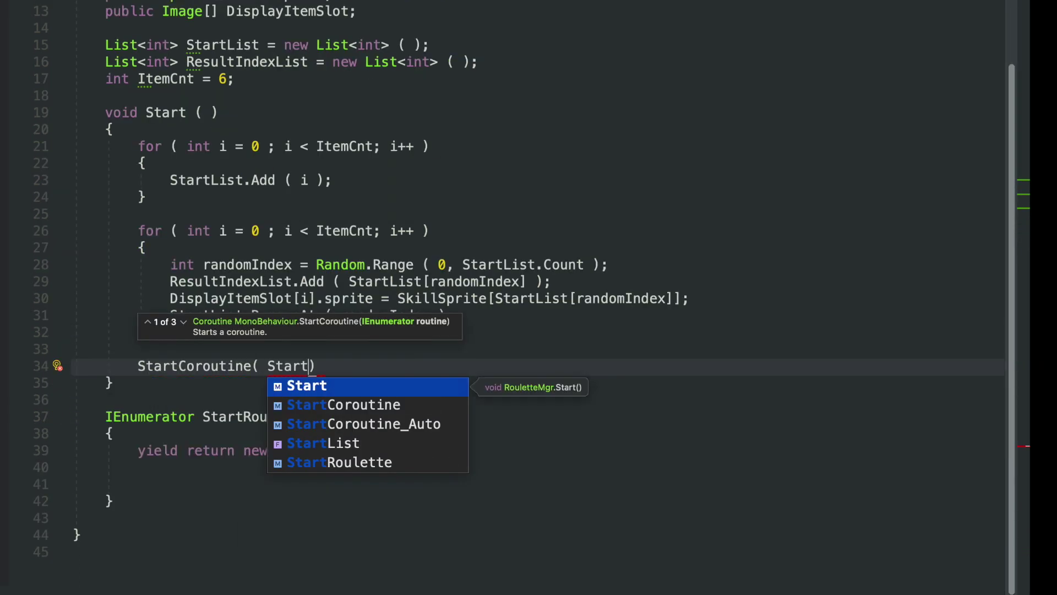
text(Roulette ( ) );)
scroll(389, 349, down, 5)
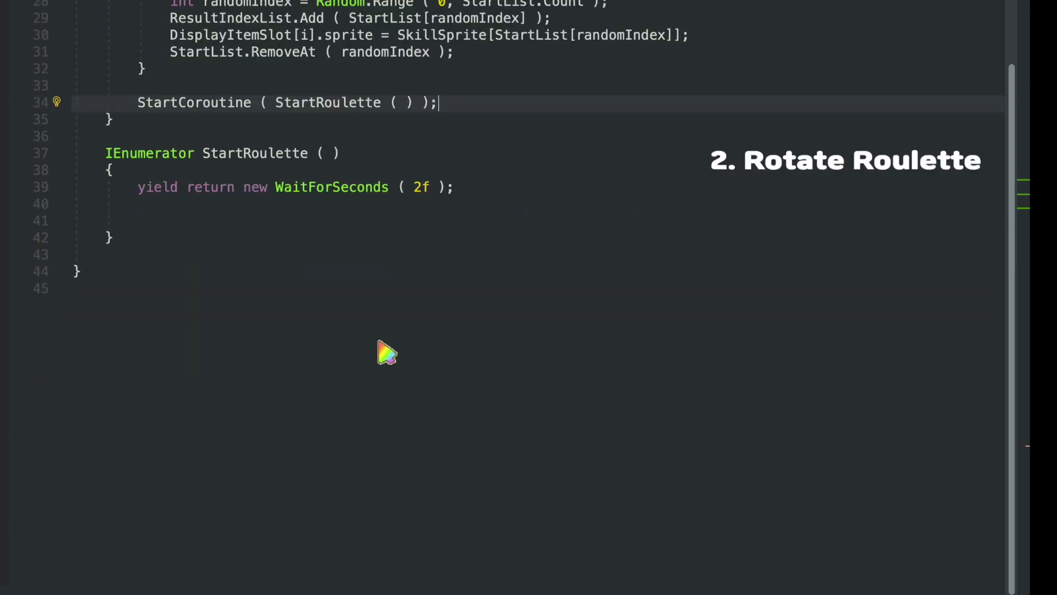
Add rotateSpeed = 100f and a while loop that rotates the plate and slows until 0.01f
click(247, 231)
key(Return)
text(float rotateSpeed = 100f;)
key(Return)
key(Return)
text(while ( true ) { yield return null; if ( rotateSpeed <= 0.01f ) break;  rotateSpeed = Mathf.Lerp ( rotateSpeed, 0, Time.deltaTime * 2f ); RoulettePlate.transform.Rotate ( 0, 0, rotateSpeed );)
key(Down)
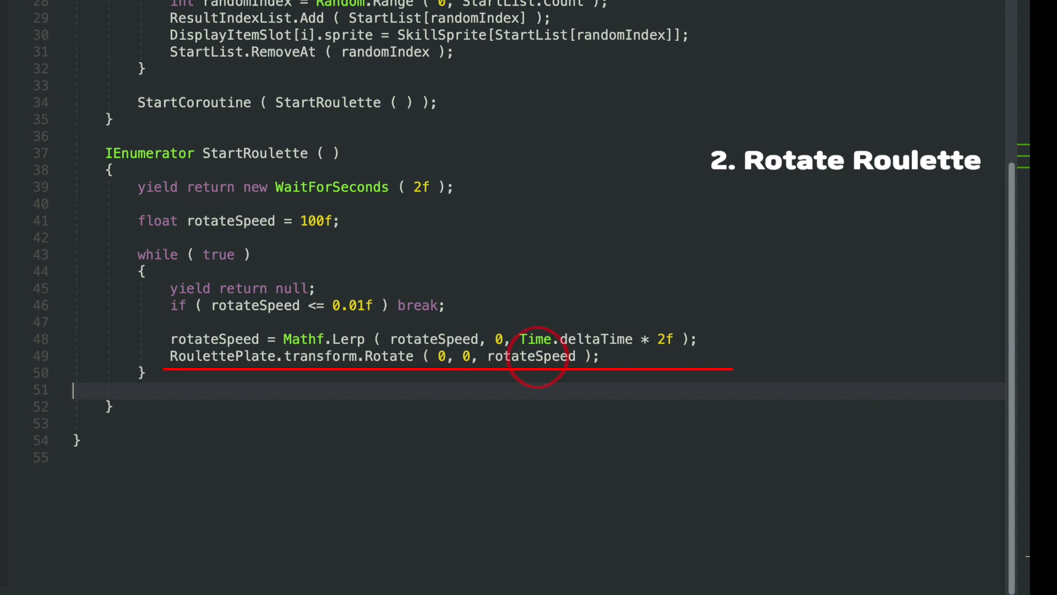
key(Return)
After the loop, wait 1 second with WaitForSeconds(1f) and call Result()
text(yield return new WaitForSeconds ( 2f );)
key(Left)
key(Left)
key(Left)
key(BackSpace)
text(1)
key(End)
key(Return)
text(ult();)
key(Return)
key(Return)
key(Return)
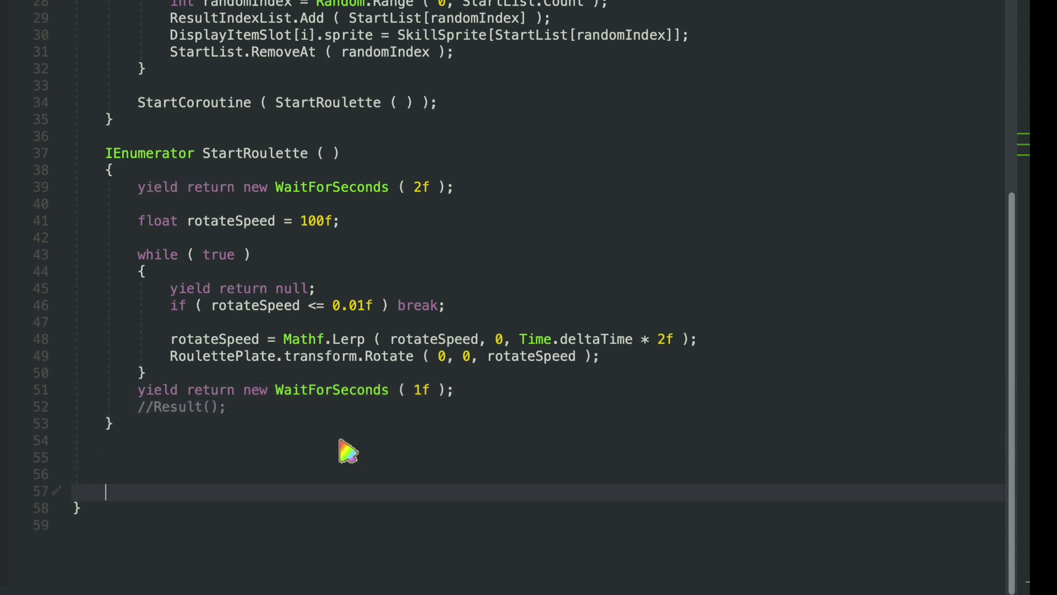
scroll(347, 448, down, 4)
Create an empty void Result() method and uncomment the Result() call
click(278, 245)
text(void yield return new WaitForSeconds ( 2f );)
key(ctrl+z)
text(Result ( ))
key(Return)
text({)
key(Return)
click(172, 204)
key(ctrl+slash)
click(198, 285)
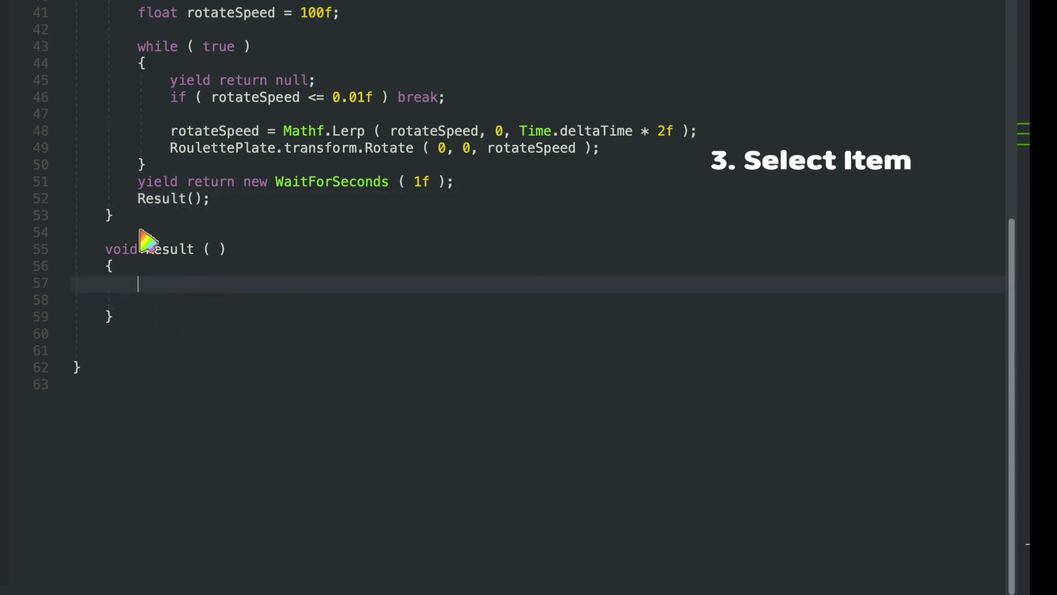
Declare closetIndex -1, closetDis 500f, currentDis 0f, and loop measuring each slot's Vector2.Distance to Needle
text(int closetIndex = -1; float closetDis = 500f; float currentDis = 0f;)
key(Return)
key(Return)
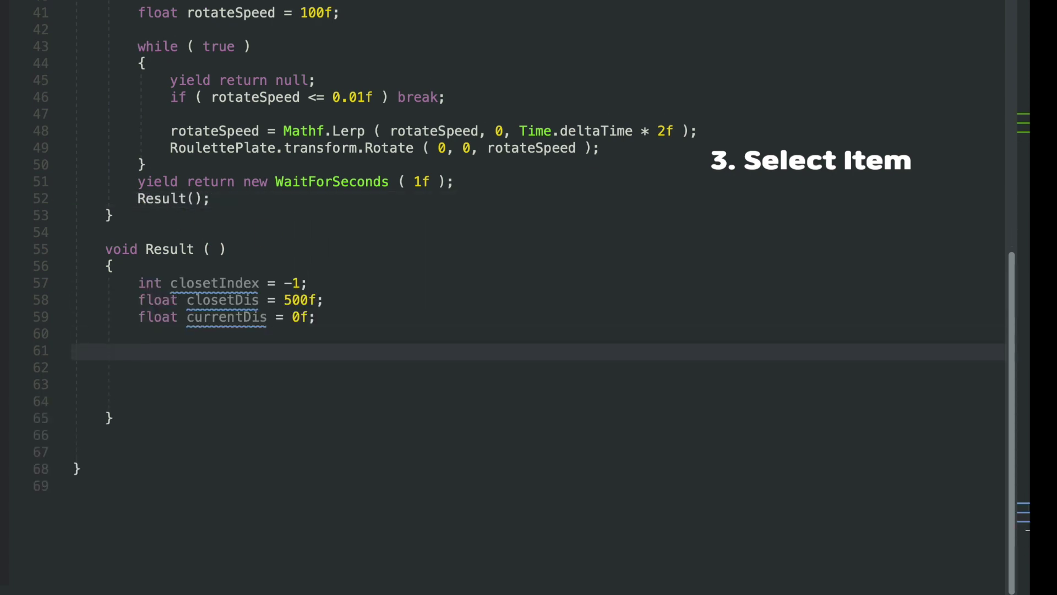
text(for)
key(Tab)
key(Tab)
text(ItemCnt)
key(Return)
key(Return)
key(Return)
key(Up)
key(Up)
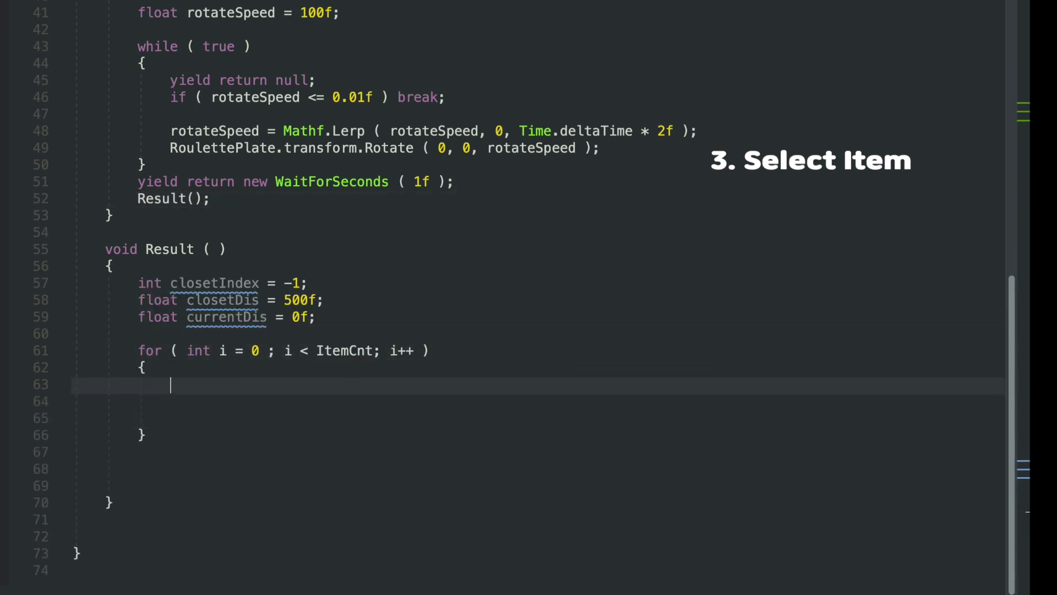
text(cur)
key(Return)
text(= Vector2.Distance ( DisplayItemSlot[i].transform.position, Needle.position );)
When a slot is closer than closetDis, store its distance and set closetIndex = i
key(Return)
text(if(closetDis > currentDis){)
key(Return)
text(closetDis )
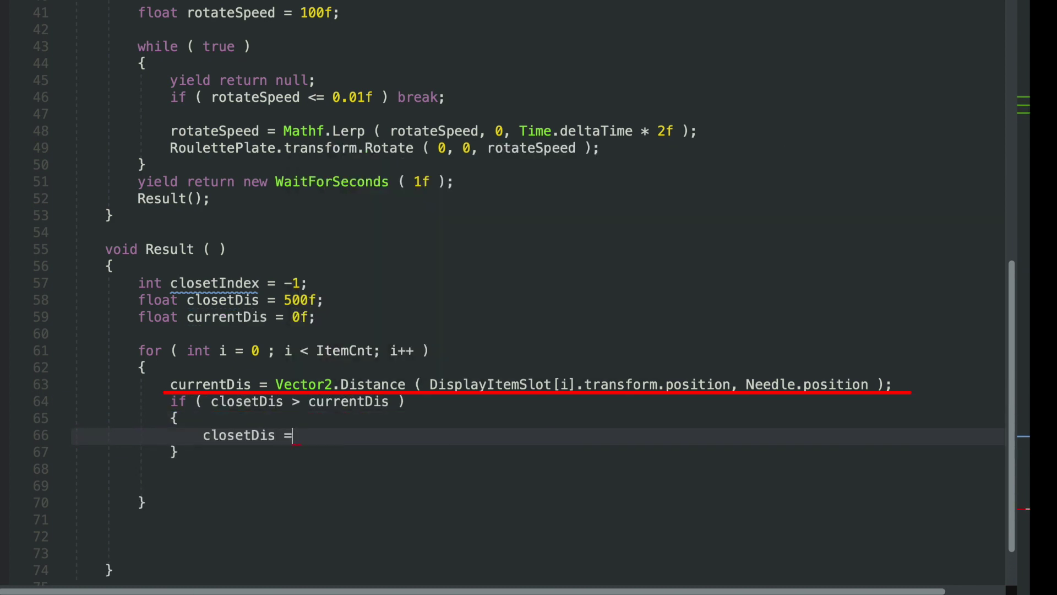
text(= currentDis;)
key(Return)
text(closetIndex = i;)
key(Down)
key(Down)
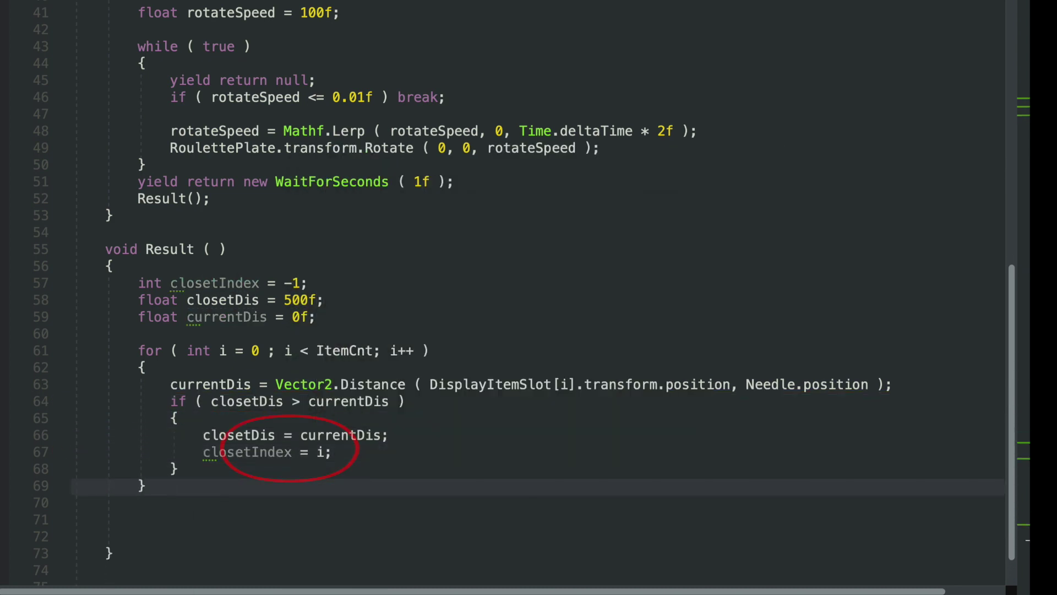
key(End)
key(Return)
key(Return)
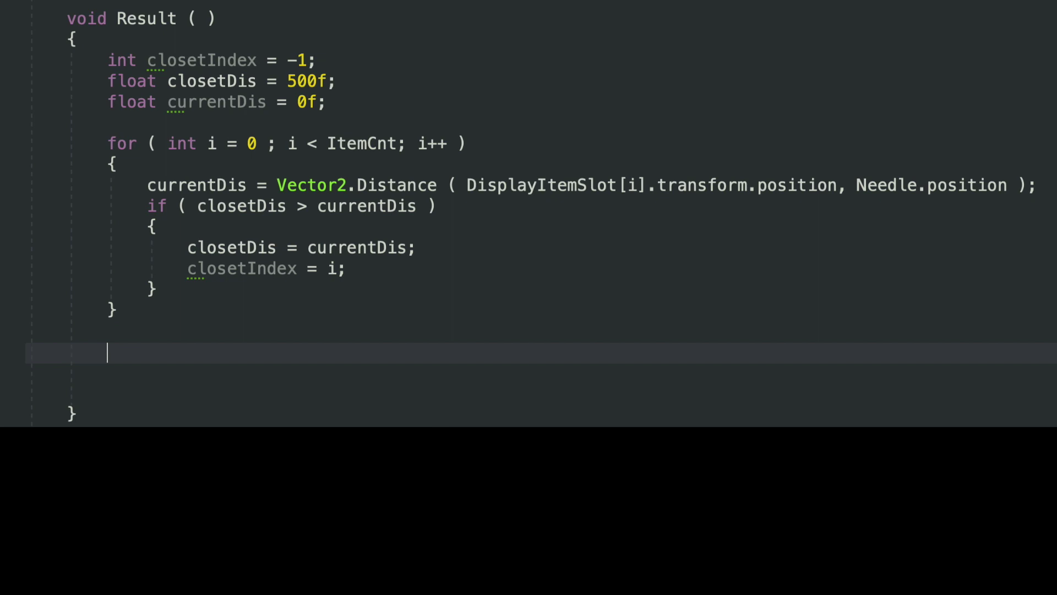
Duplicate the Debug.Log line to log "LV UP Index :" + ResultIndexList[closetIndex]
key(Up)
key(Up)
key(Up)
key(shift+End)
key(ctrl+c)
key(Down)
key(Down)
key(ctrl+v)
double_click(267, 332)
key(Right)
text(+ ResultIndexList[closetIndex])
click(242, 332)
text(LV UP Index :)
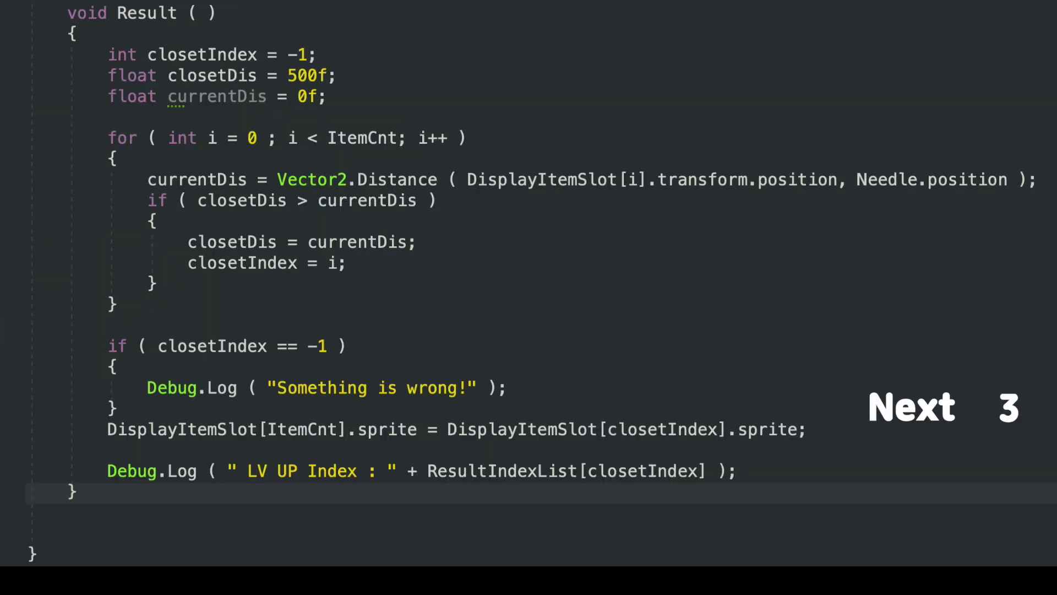
key(Down)
key(Delete)
key(Delete)
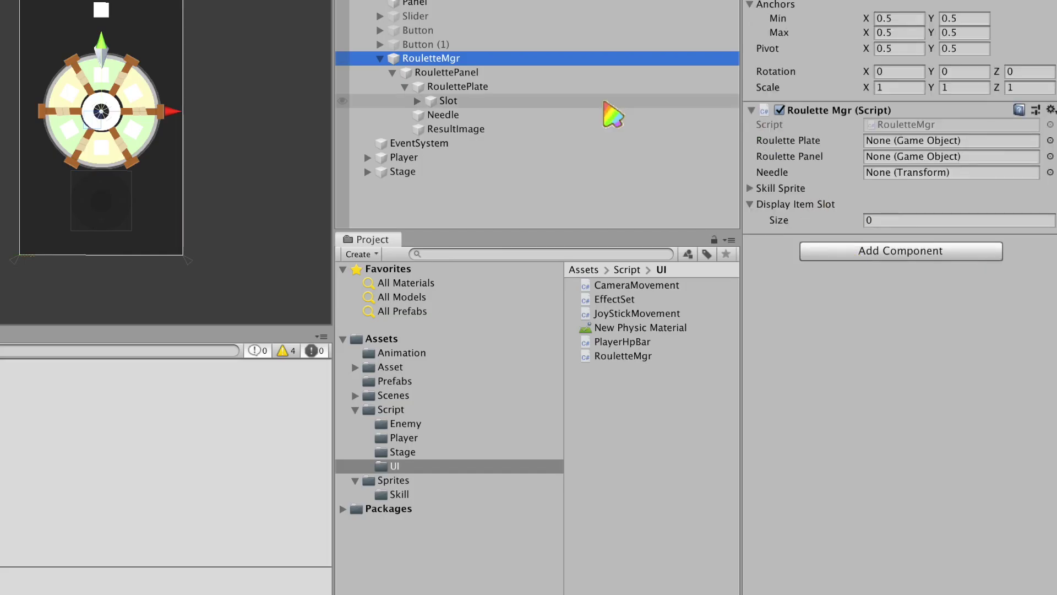
click(477, 89)
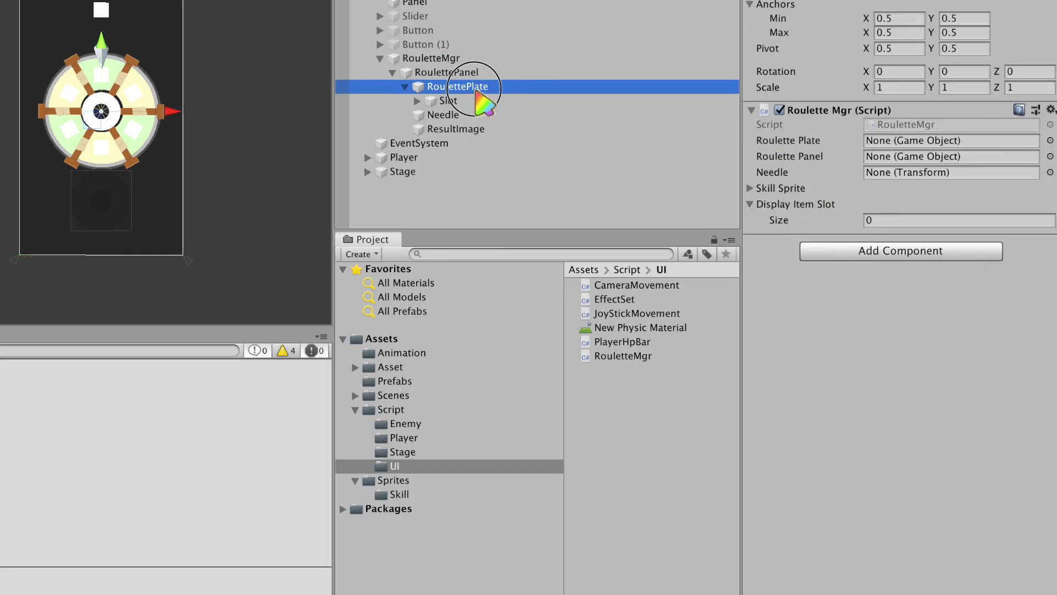
Assign RoulettePlate, RoulettePanel, Needle, and the twelve Com_1–Com_12 skill sprites to Roulette Mgr
drag(477, 91, 903, 141)
drag(547, 72, 890, 159)
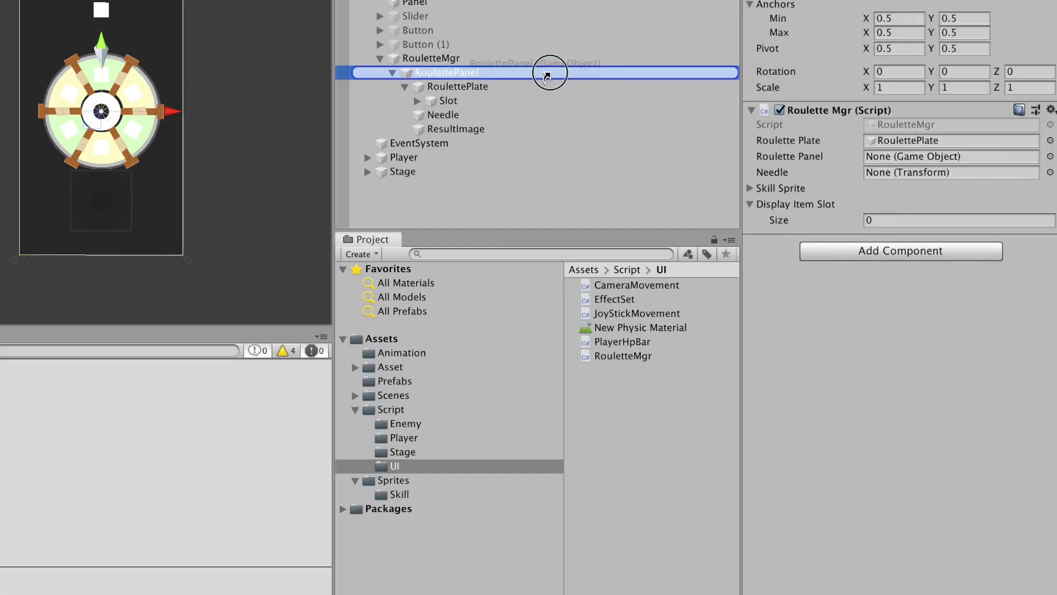
drag(444, 115, 904, 172)
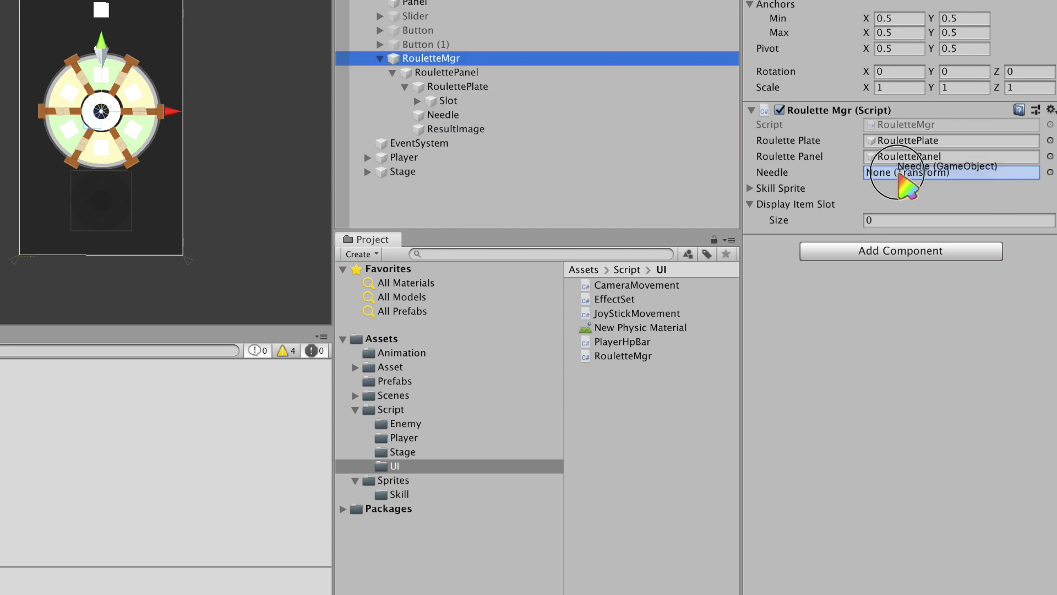
shift+click(636, 436)
drag(610, 285, 880, 204)
Fill Display Item Slot with Image through Image (5), plus ResultImage as the seventh
click(417, 100)
click(466, 81)
shift+click(474, 152)
mouse_move(498, 88)
mouse_down()
mouse_move(868, 407)
mouse_move(878, 430)
mouse_up()
drag(457, 182, 914, 542)
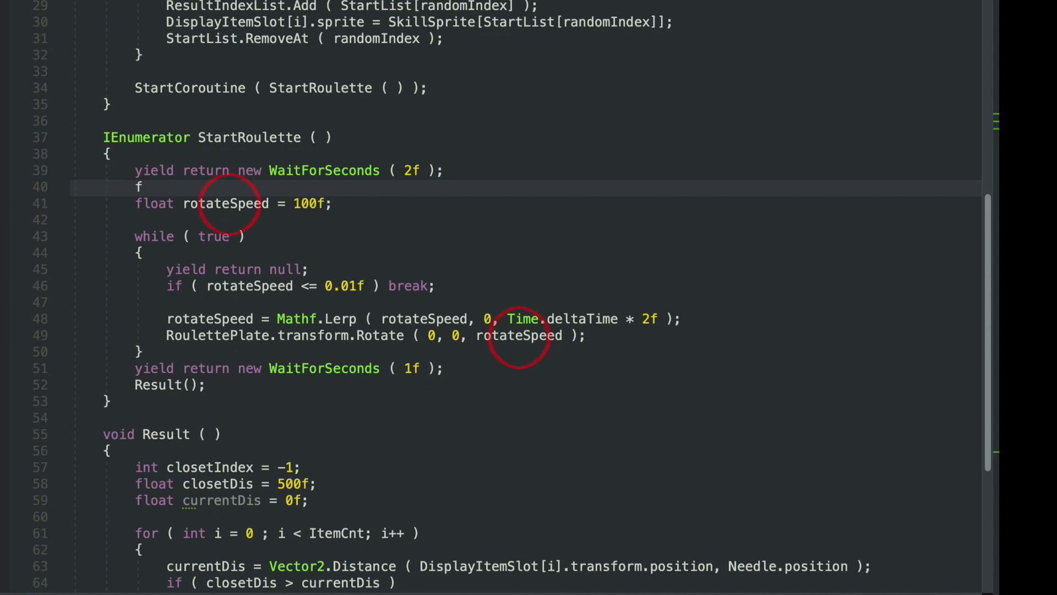
Log closetIndex, add randomSpd = Random.Range(1.0f, 5.0f), and multiply rotateSpeed by randomSpd
key(Return)
triple_click(172, 402)
ctrl+drag(173, 403, 293, 269)
drag(389, 287, 608, 287)
text(closetIndex)
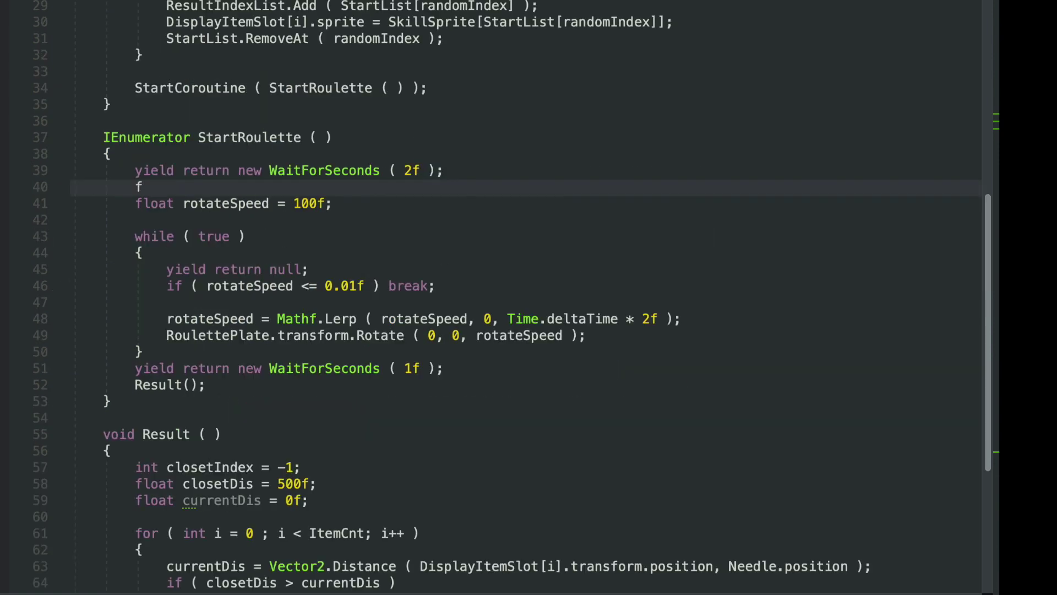
text( Random.Range(1.0f, 5.)
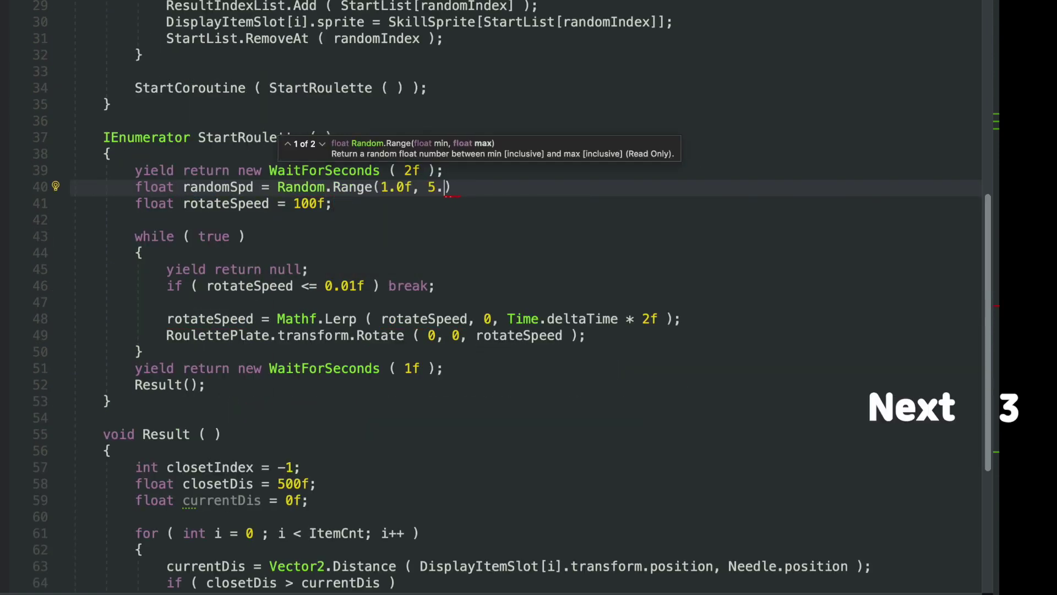
text(0f);)
click(326, 203)
text(* randomSpd)
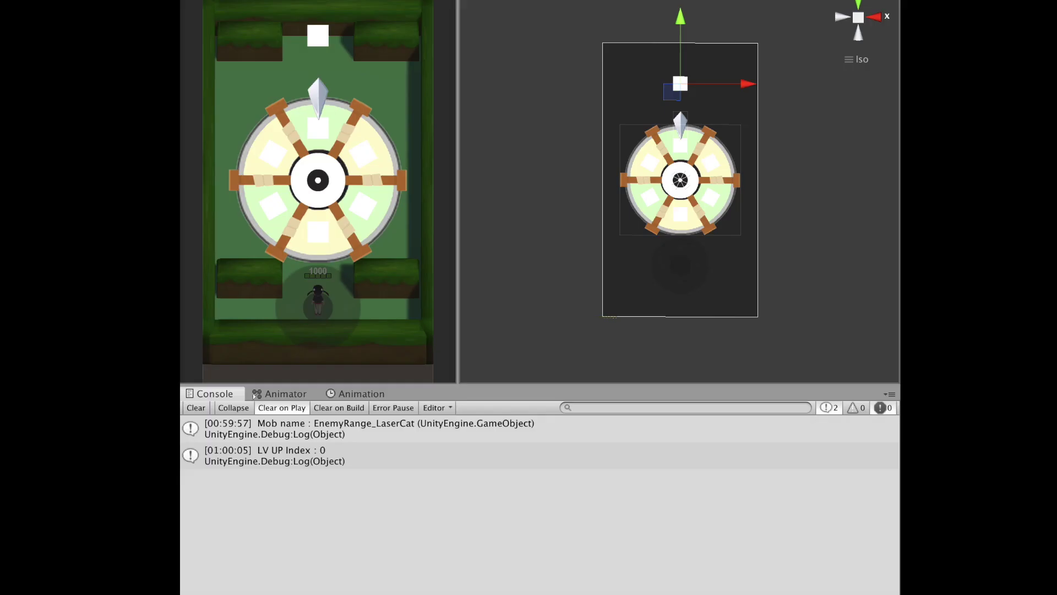
Enter Play mode and spin the roulette four times, checking the result icon and index logs
key(ctrl+p)
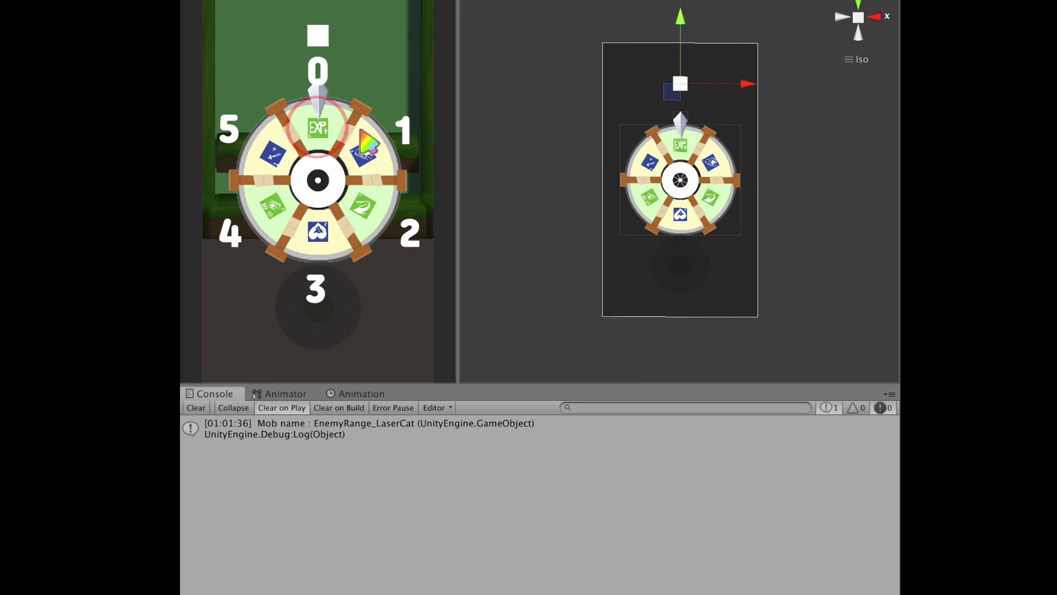
drag(364, 142, 471, 188)
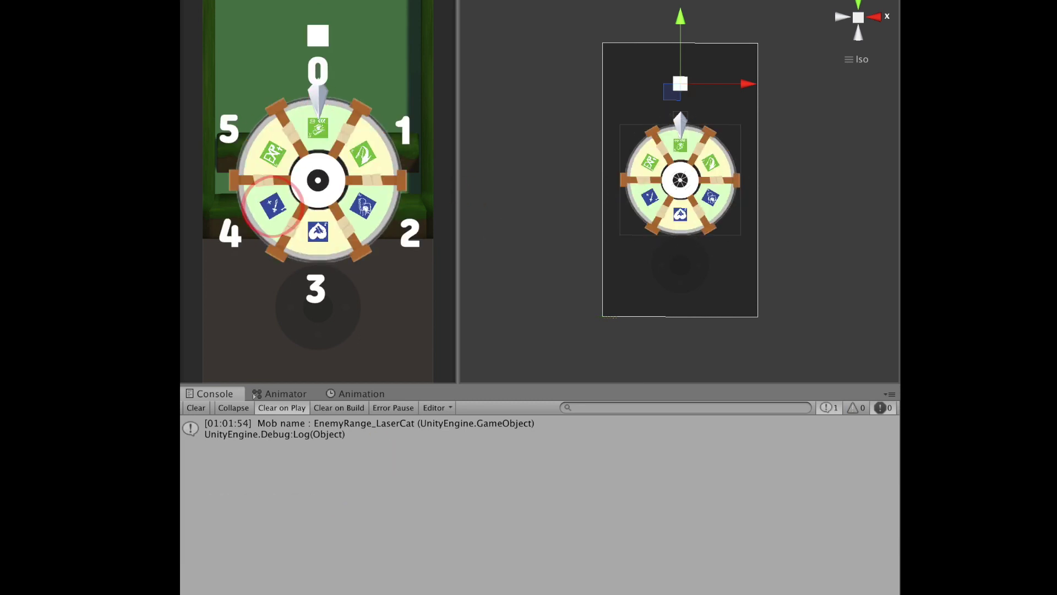
click(273, 204)
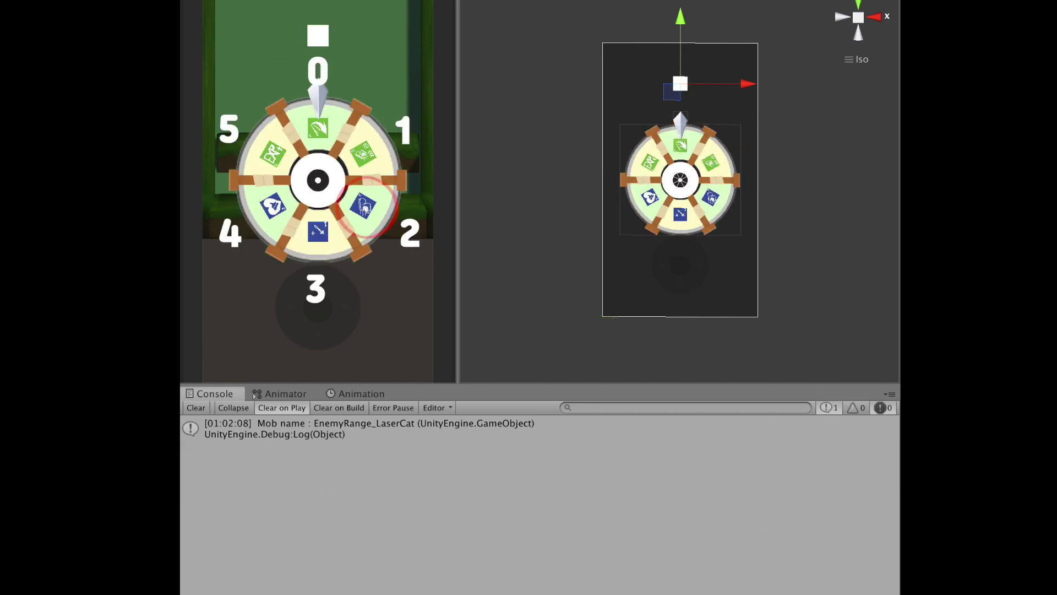
click(366, 207)
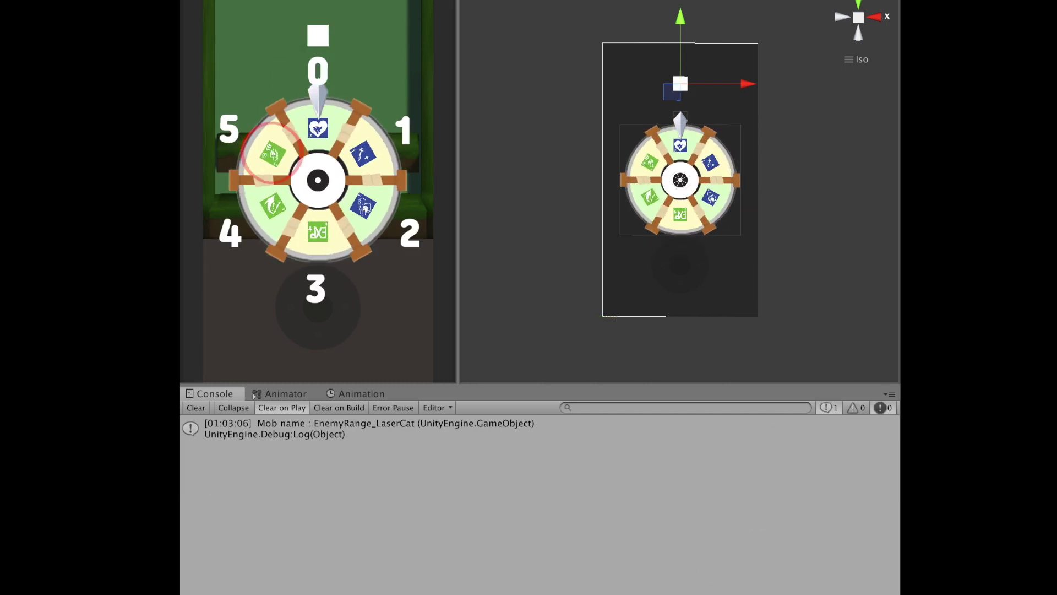
click(272, 153)
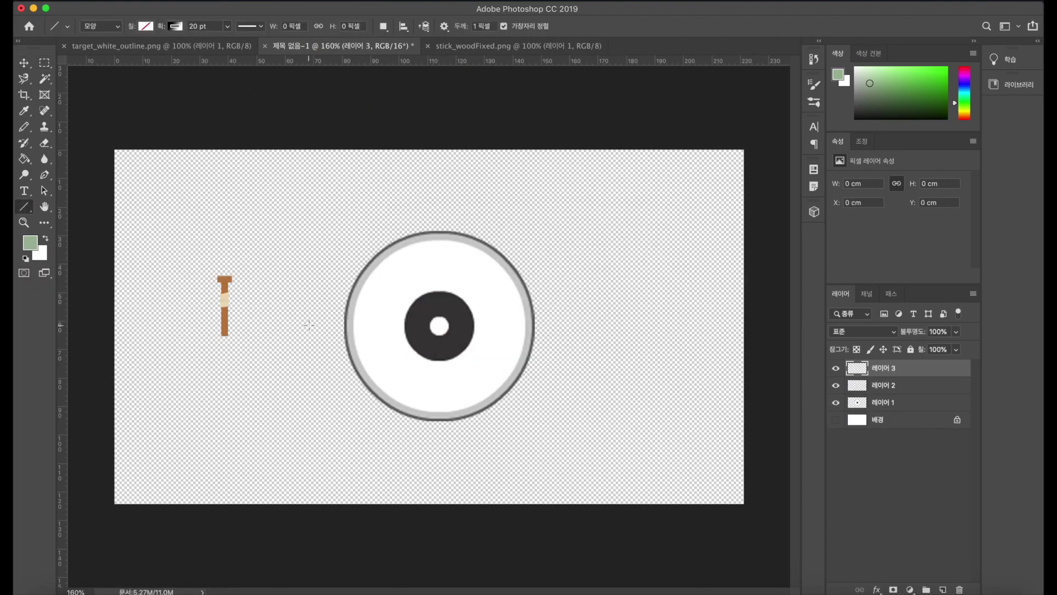
Draw three guide lines across the target circle and merge their layers
drag(309, 325, 614, 326)
drag(369, 205, 499, 428)
drag(515, 218, 391, 435)
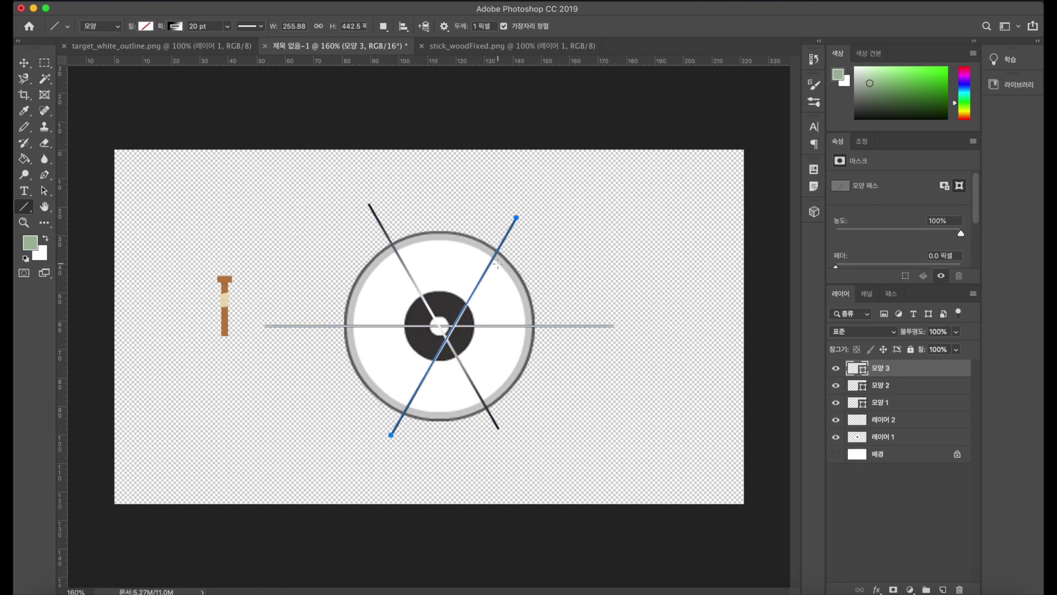
shift+click(880, 402)
key(ctrl+e)
Rotate the stick to -26.5°, duplicate it rotated 180° down-right, and hide the guides
click(883, 384)
key(ctrl+t)
mouse_move(302, 314)
mouse_down()
mouse_move(301, 379)
mouse_move(425, 312)
mouse_move(325, 234)
mouse_up()
key(Return)
key(ctrl+j)
key(ctrl+t)
mouse_move(402, 315)
mouse_down()
mouse_move(462, 362)
mouse_move(449, 355)
mouse_up()
key(Return)
click(880, 403)
click(837, 369)
Duplicate the stick copy again and rotate it into a crossing spoke
click(875, 385)
key(ctrl+j)
key(v)
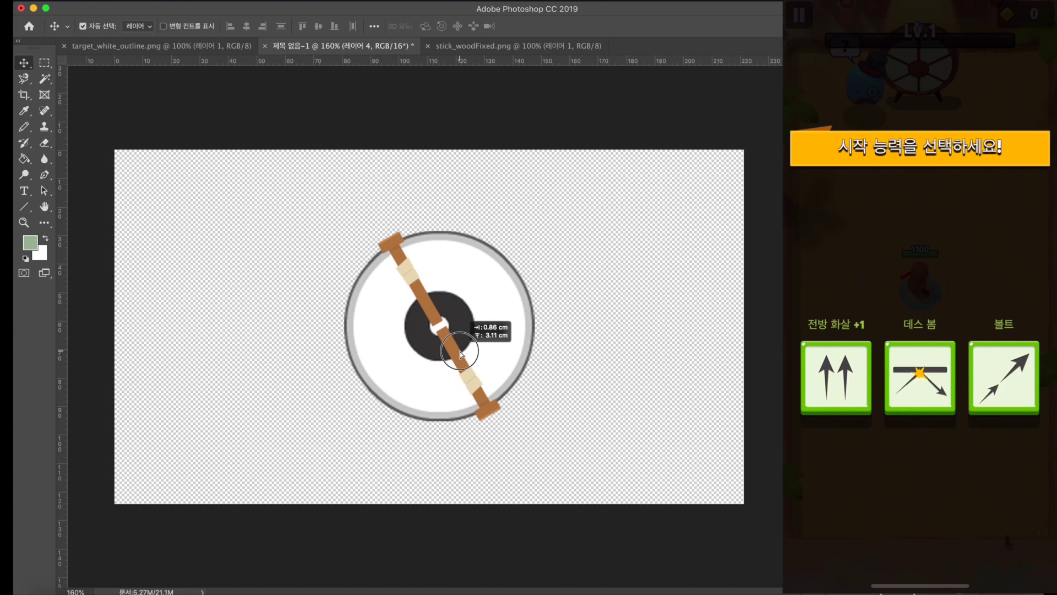
key(ctrl+j)
key(ctrl+t)
drag(461, 359, 390, 425)
key(Return)
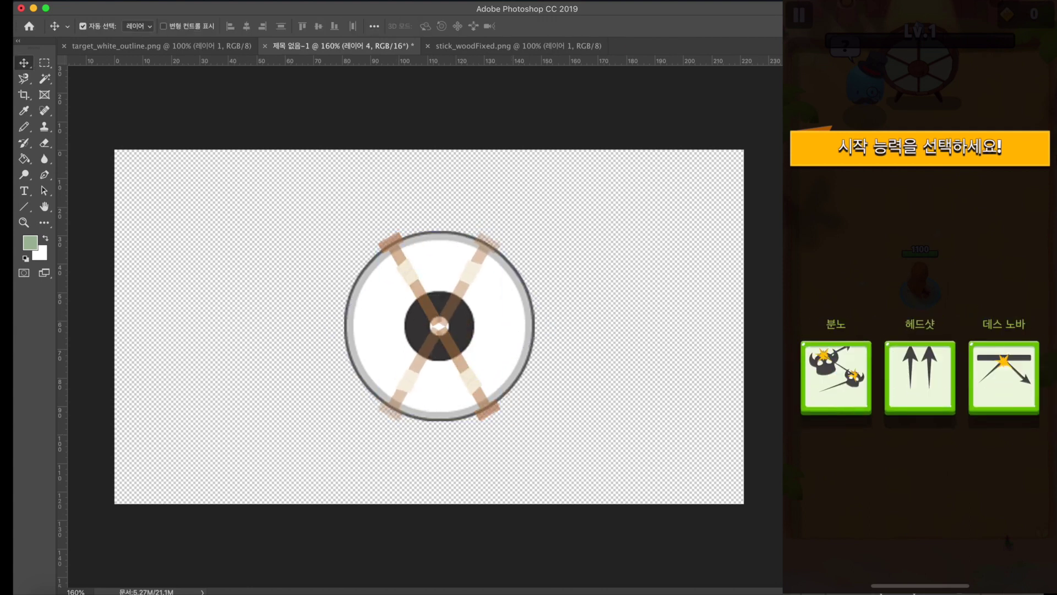